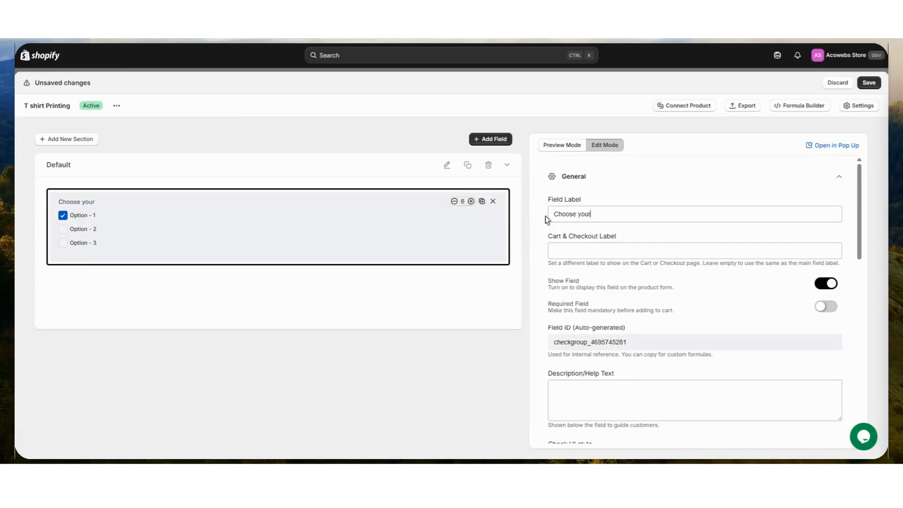
Step: Label the checkbox field "Choose your T shirt color" and set its first option to label Red, value red
text(T shirt color)
scroll(556, 221, down, 1)
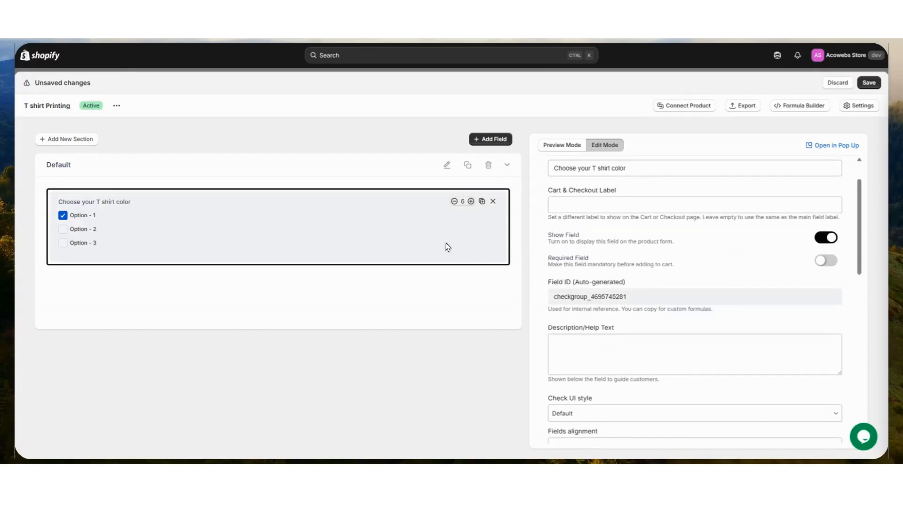
scroll(578, 234, down, 5)
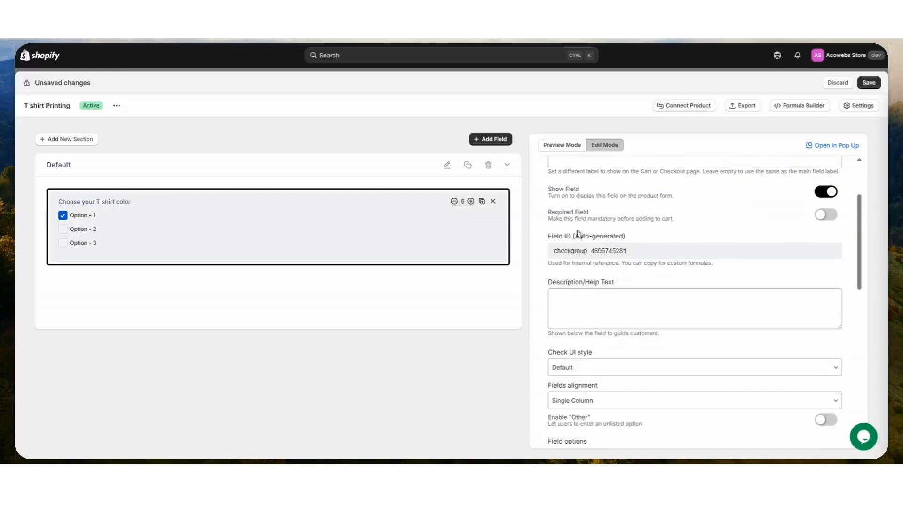
scroll(617, 289, down, 1)
drag(620, 297, 568, 306)
text(Red)
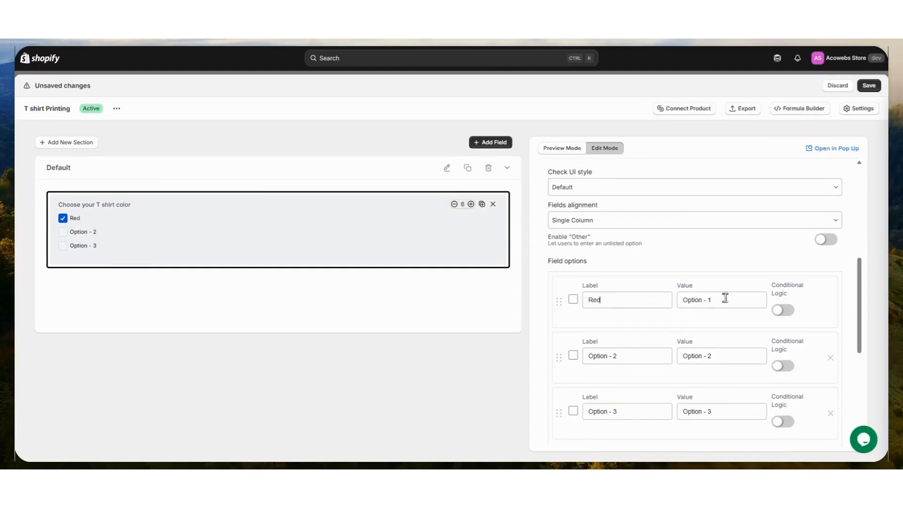
drag(725, 299, 661, 299)
text(red)
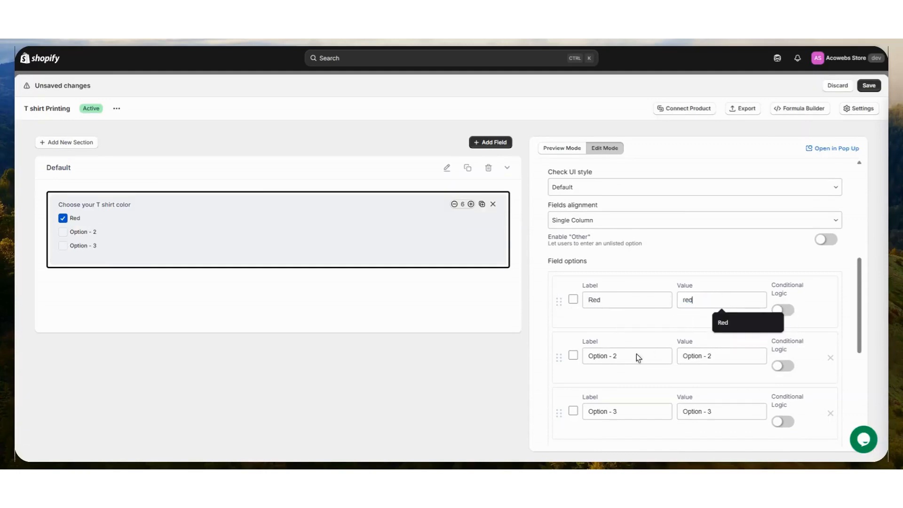
Step: Set the T shirt color field's second option to label Green with value green
click(625, 357)
key(ctrl+a)
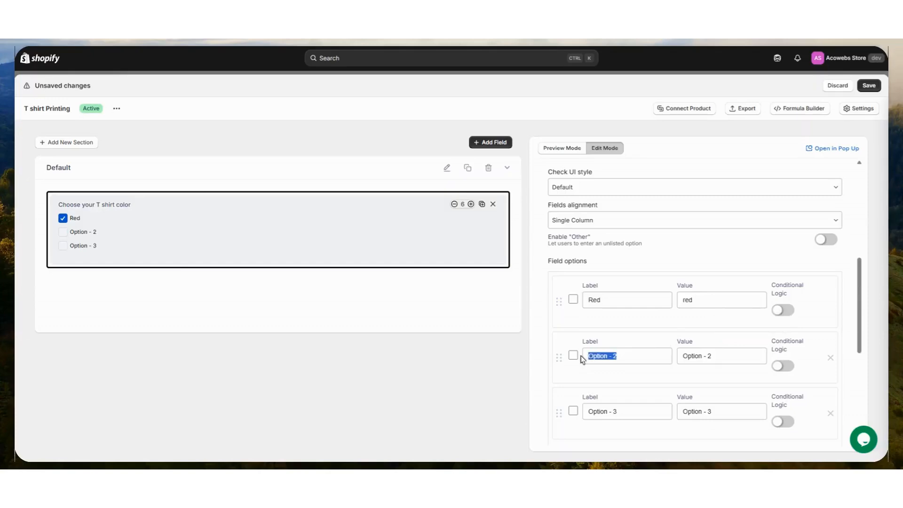
text(Green)
click(716, 355)
key(ctrl+a)
text(green)
Step: Set the T shirt color field's third option to label White with value white
click(625, 411)
key(ctrl+a)
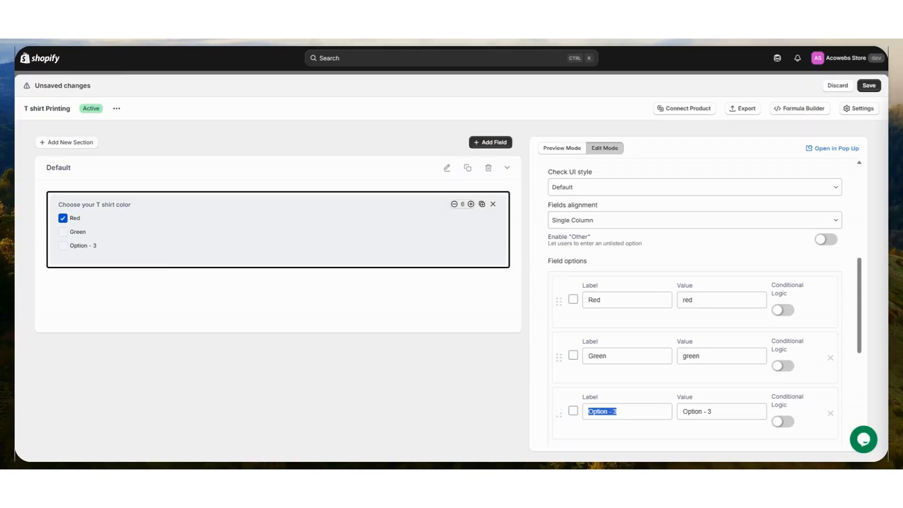
text(White)
scroll(696, 315, down, 3)
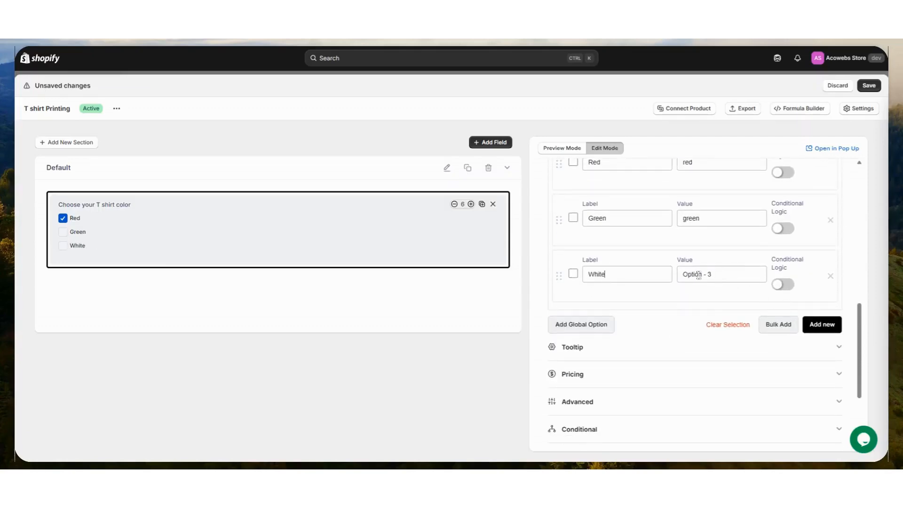
key(Tab)
text(white)
Step: Add a fourth option to the T shirt color field with label Blue and value blue
click(811, 323)
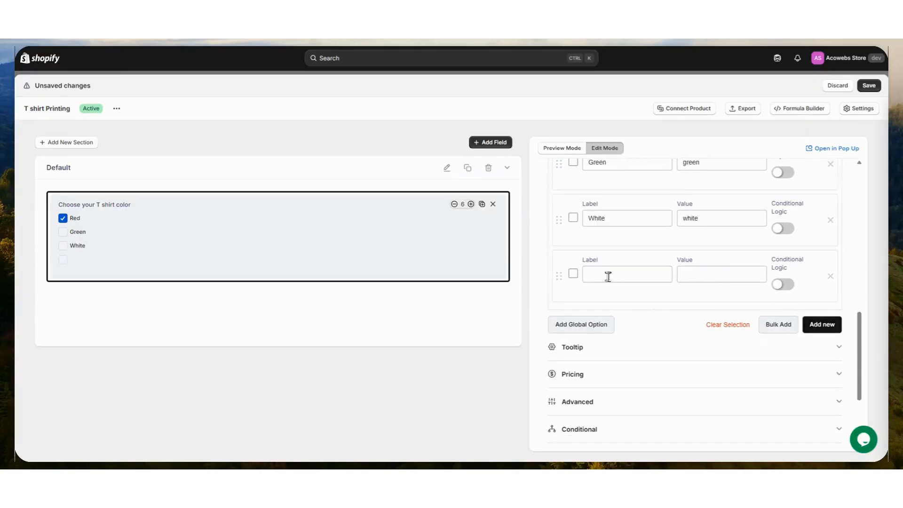
click(607, 276)
text(Bl)
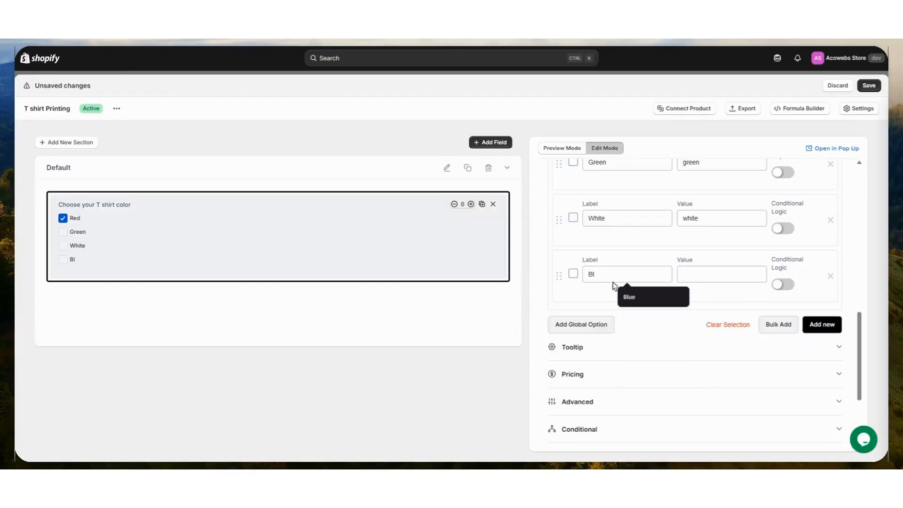
click(626, 295)
click(712, 279)
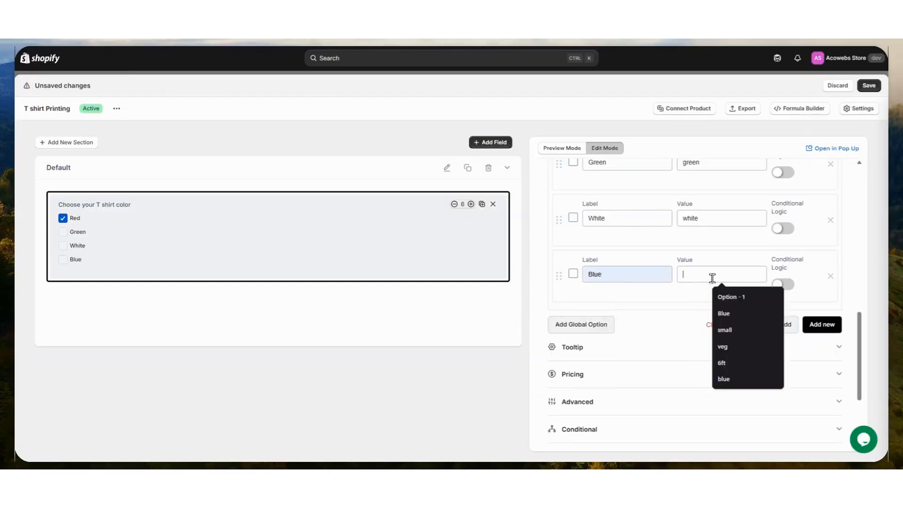
text(blue)
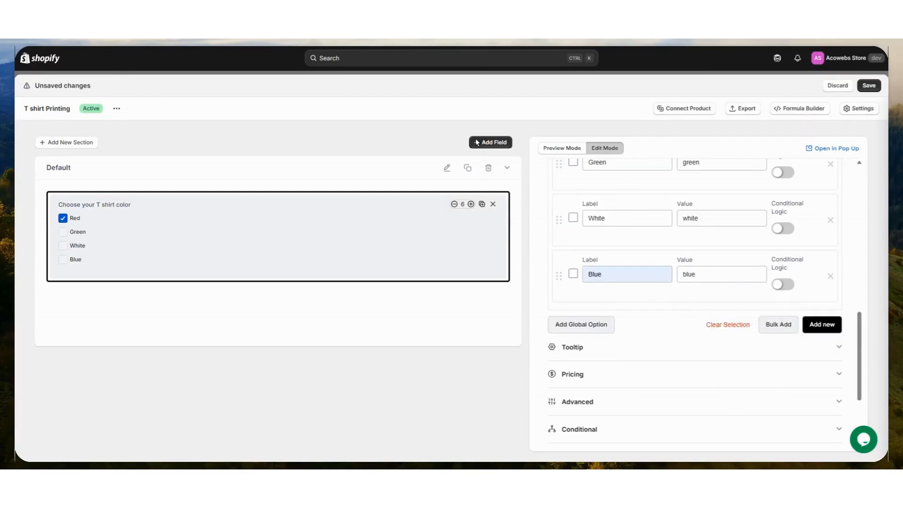
click(491, 142)
drag(286, 302, 169, 325)
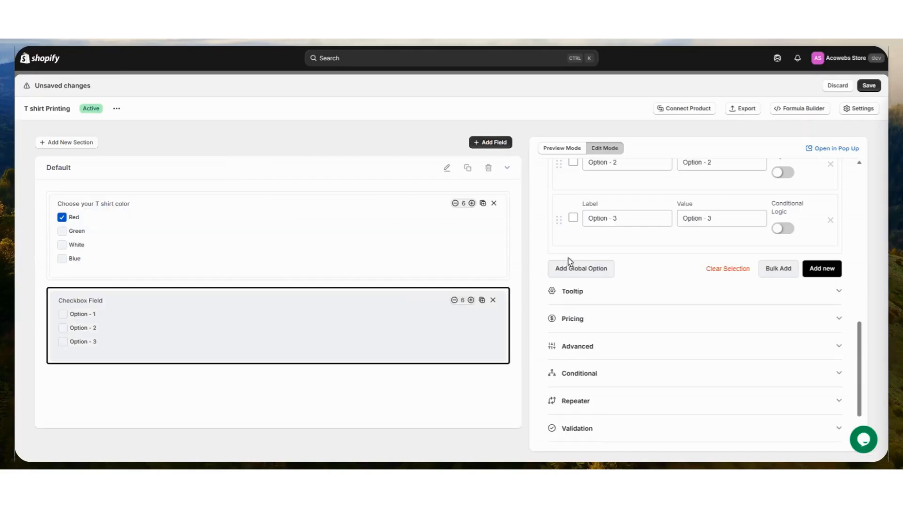
click(493, 301)
Step: Add a Radio Group field below the T shirt color field and label it "Choose your Size"
click(491, 142)
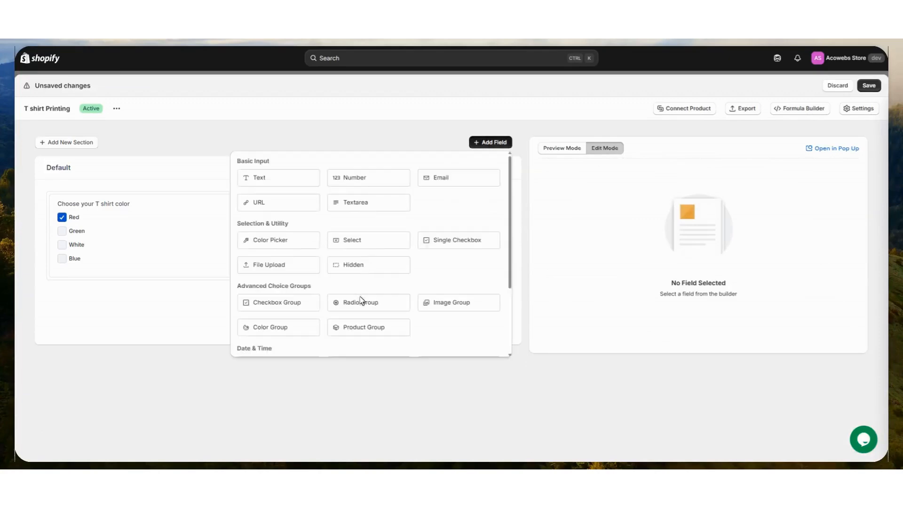
drag(361, 302, 181, 320)
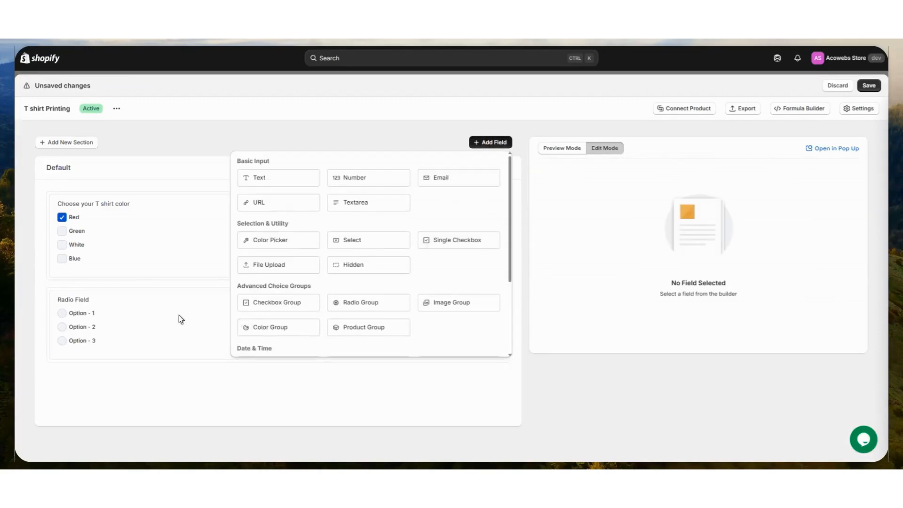
click(205, 318)
click(576, 221)
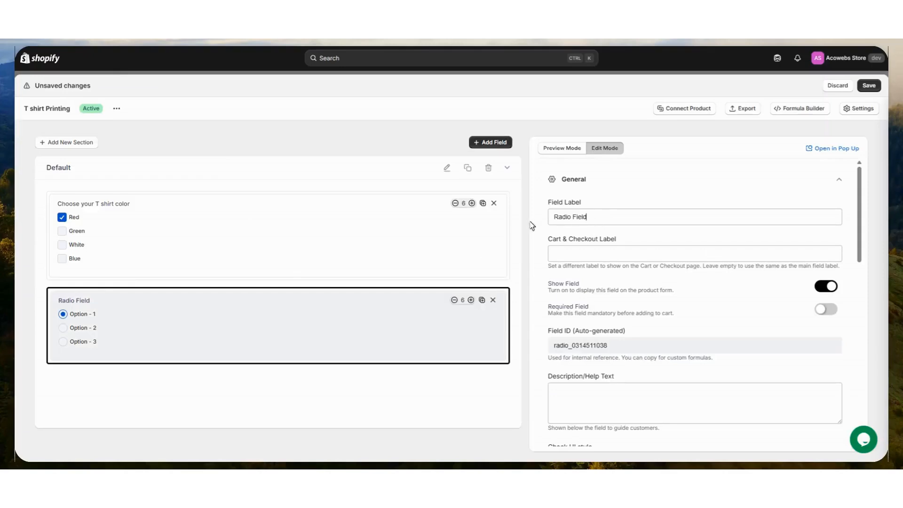
key(ctrl+a)
text(Choose your Si)
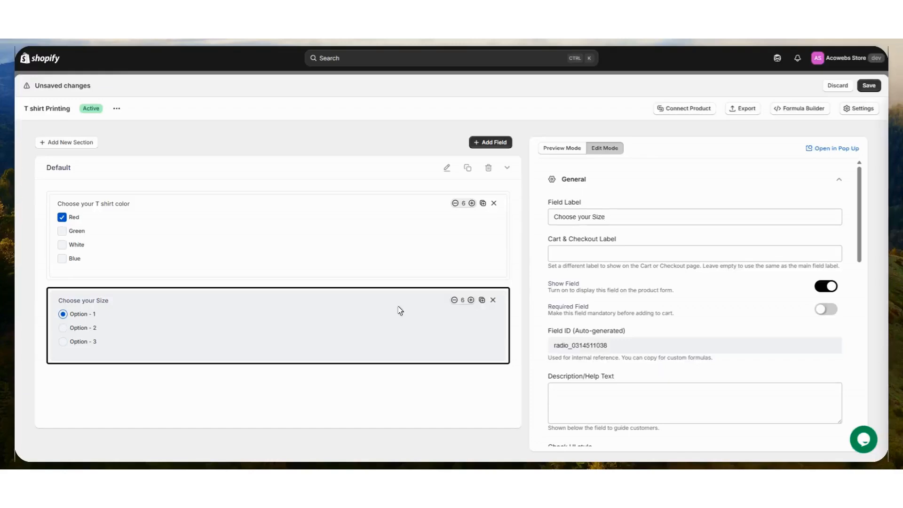
Step: Set the size field's first option to label Small with value small
scroll(658, 311, down, 6)
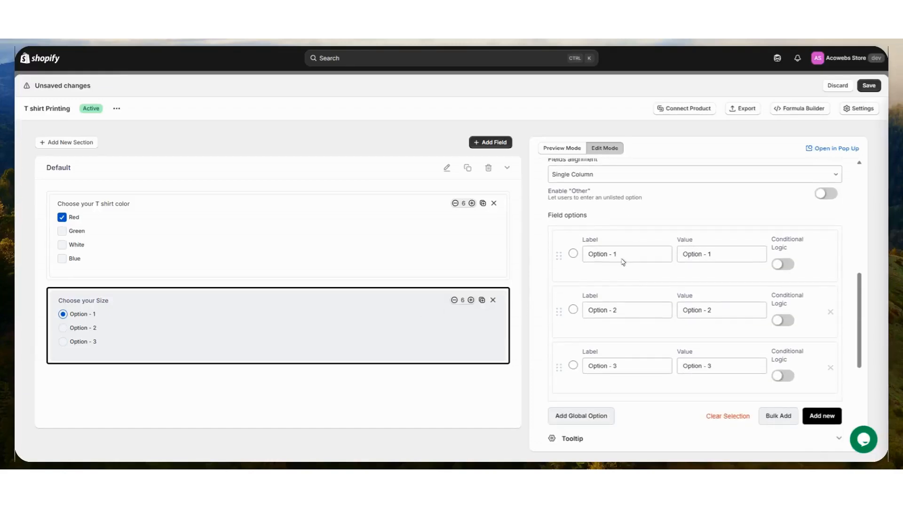
drag(619, 255, 572, 254)
text(Small)
key(Tab)
text(s)
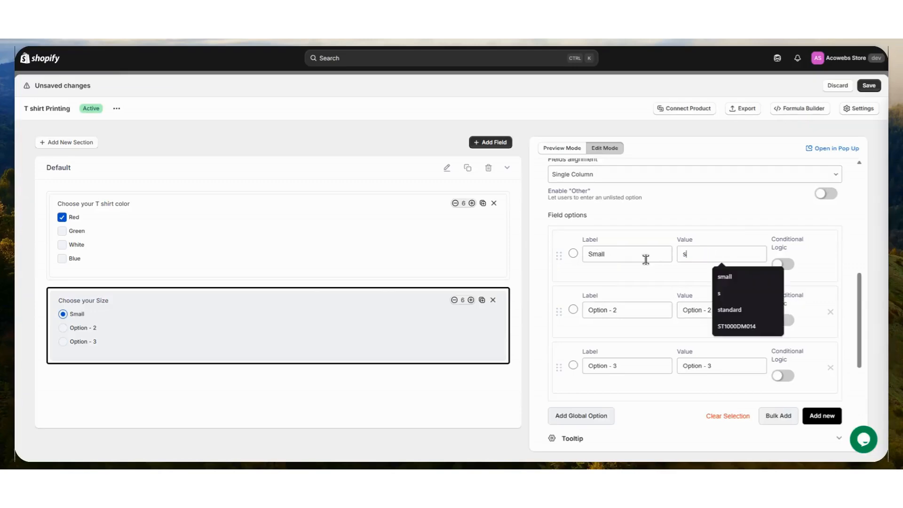
text(mall)
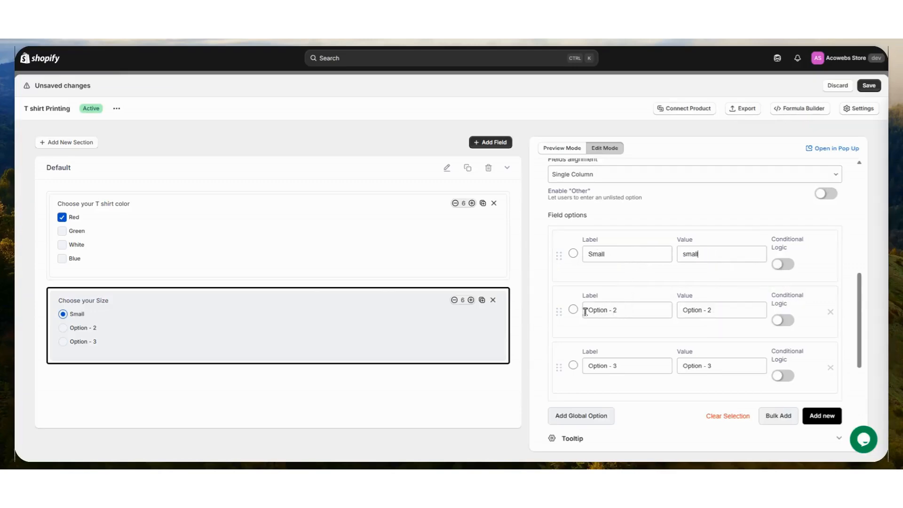
Step: Set the size field's second option to label Medium with value medium
triple_click(585, 312)
text(Medium)
key(Tab)
text(me)
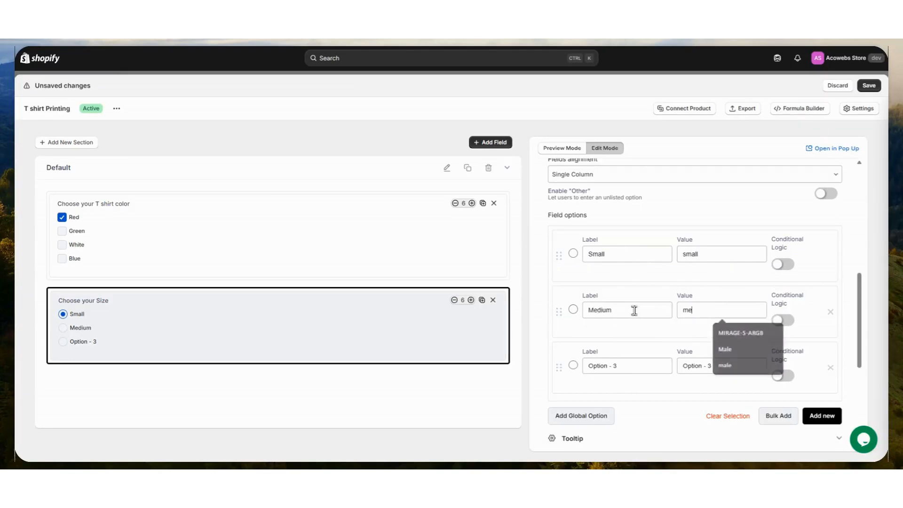
text(dium)
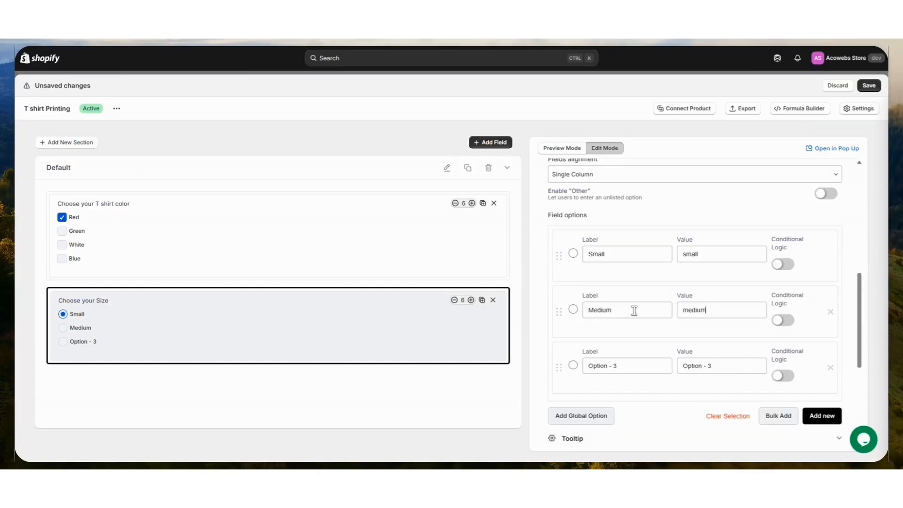
Step: Set the size field's third option to label Large with value large
triple_click(584, 365)
text(Large)
key(Tab)
text(large)
Step: Add a fourth option to the size field with label Extra-Large and value Xl
click(811, 417)
scroll(668, 348, down, 2)
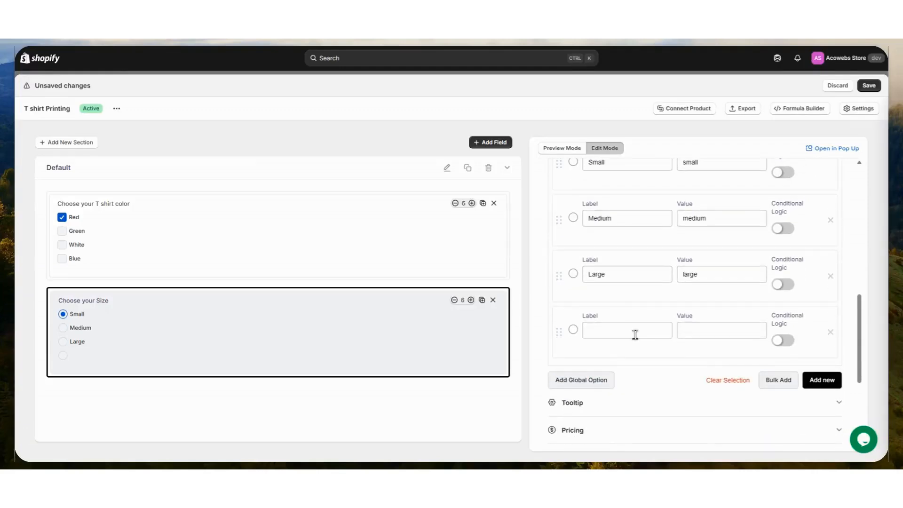
click(635, 334)
text(Extra-Large)
click(683, 332)
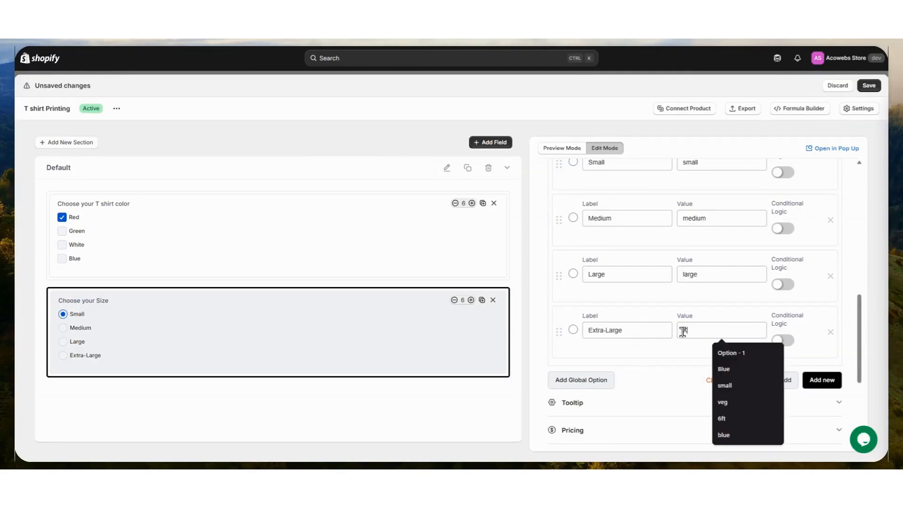
key(Escape)
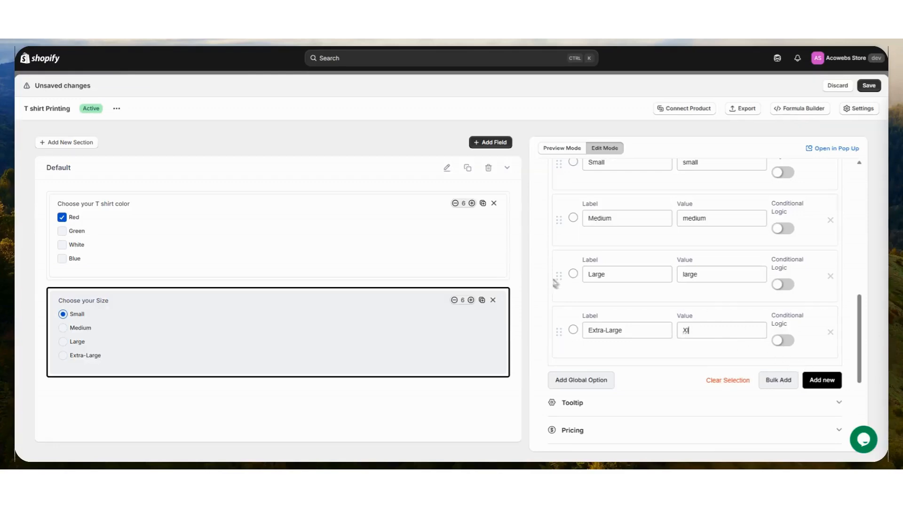
Step: Add a Select field below the size field and label it "Choose Printing Type"
click(490, 142)
scroll(377, 205, down, 1)
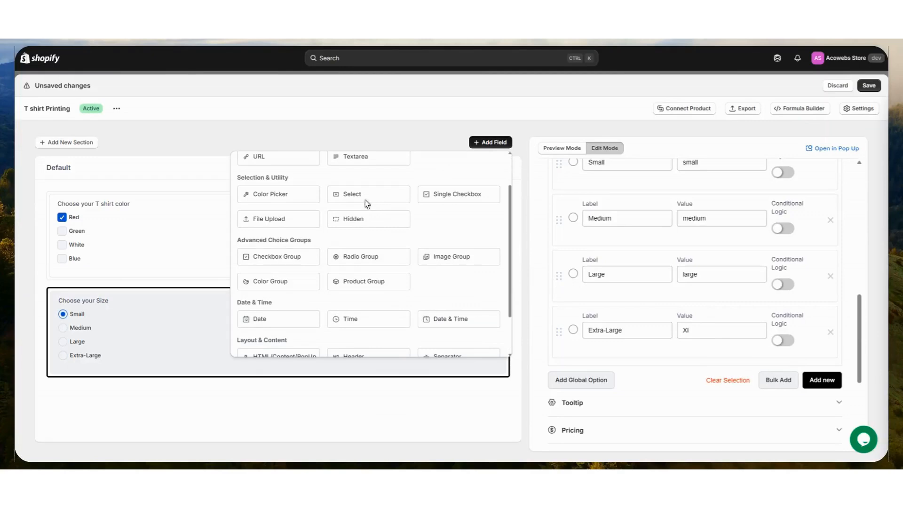
drag(352, 193, 180, 400)
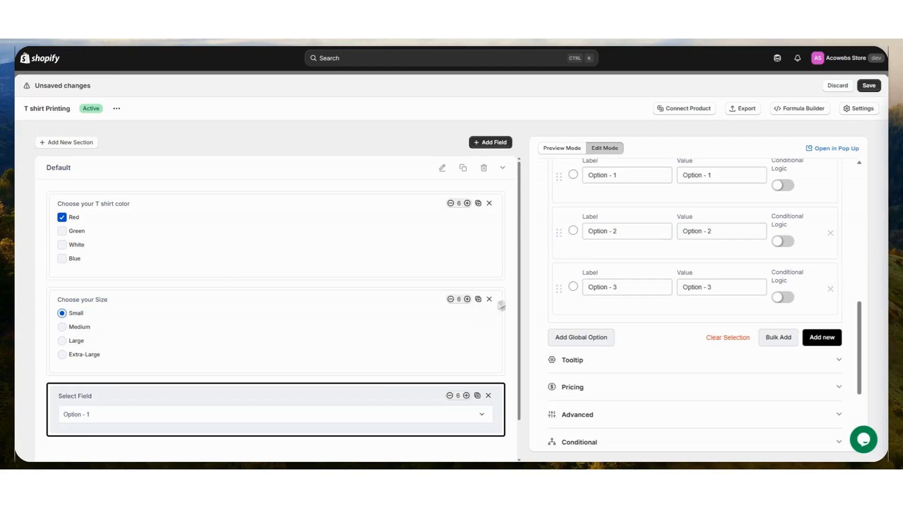
scroll(591, 256, up, 5)
scroll(612, 258, down, 4)
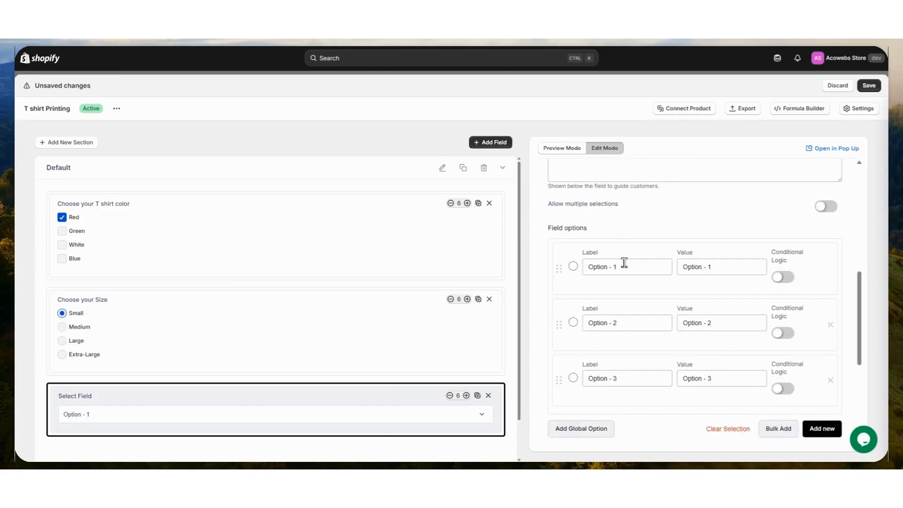
scroll(605, 221, up, 7)
drag(601, 219, 539, 215)
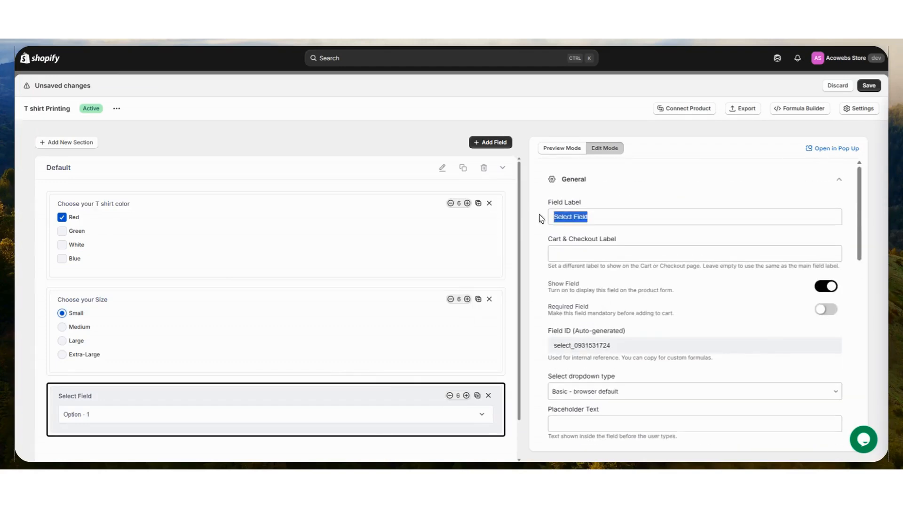
text(Choo)
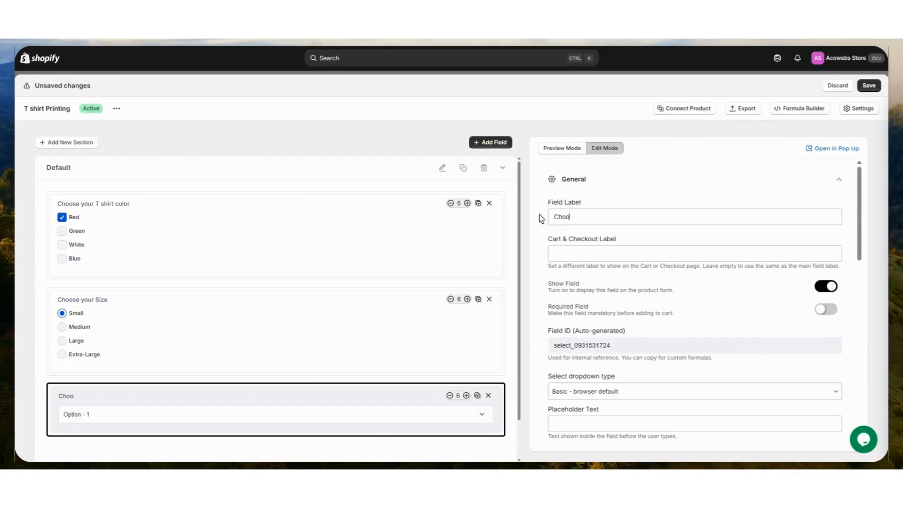
text(se Printing Type)
Step: Set the label of the printing type field's first option to Standard Print
scroll(607, 236, down, 3)
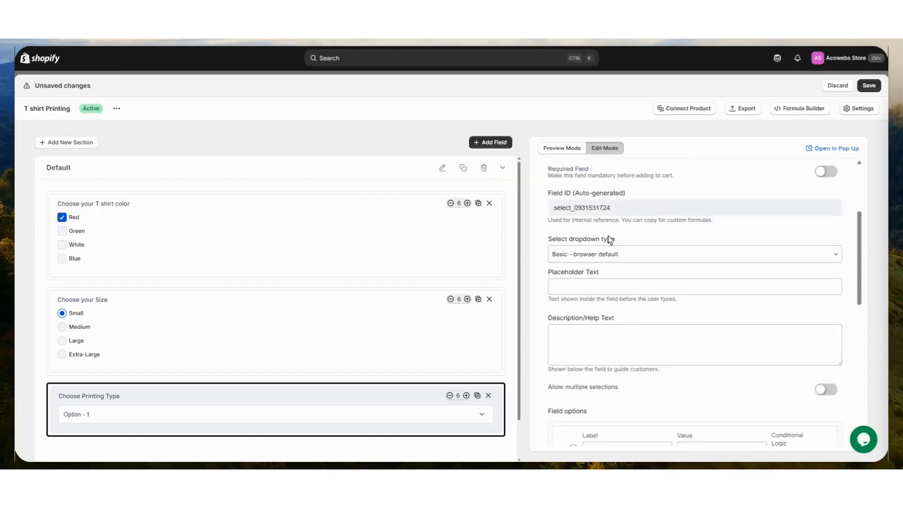
scroll(608, 238, down, 3)
drag(618, 267, 582, 274)
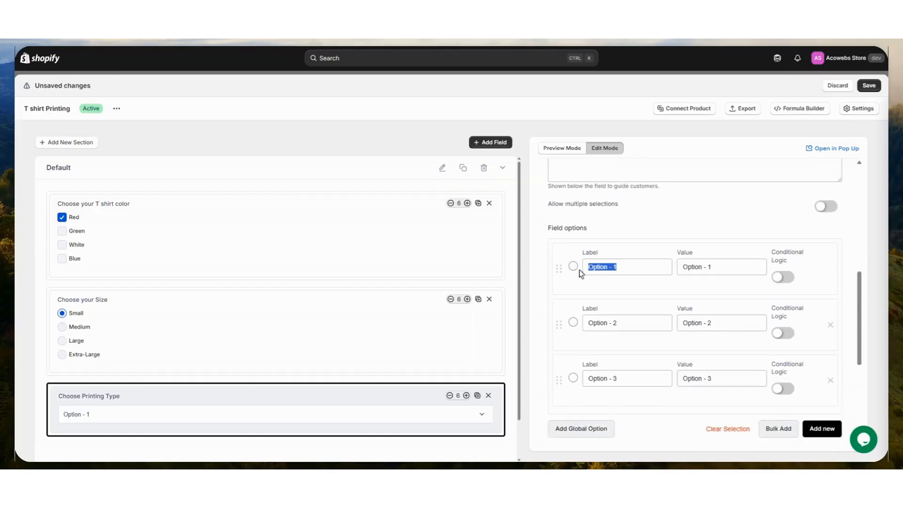
text(St)
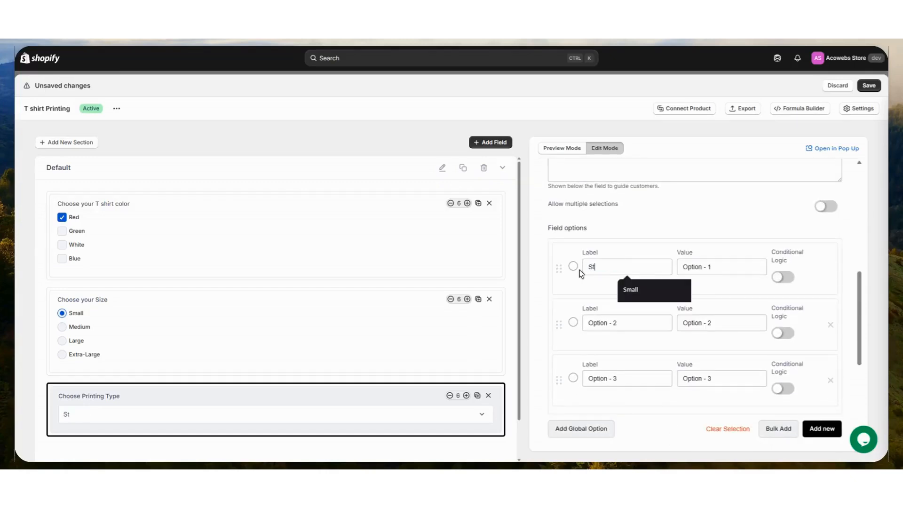
text(andr=ar)
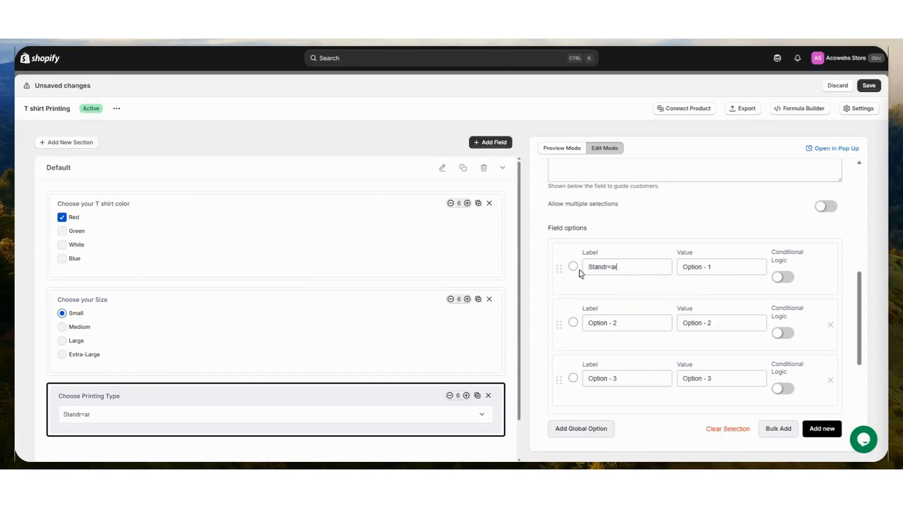
text(d)
key(BackSpace)
key(BackSpace)
key(BackSpace)
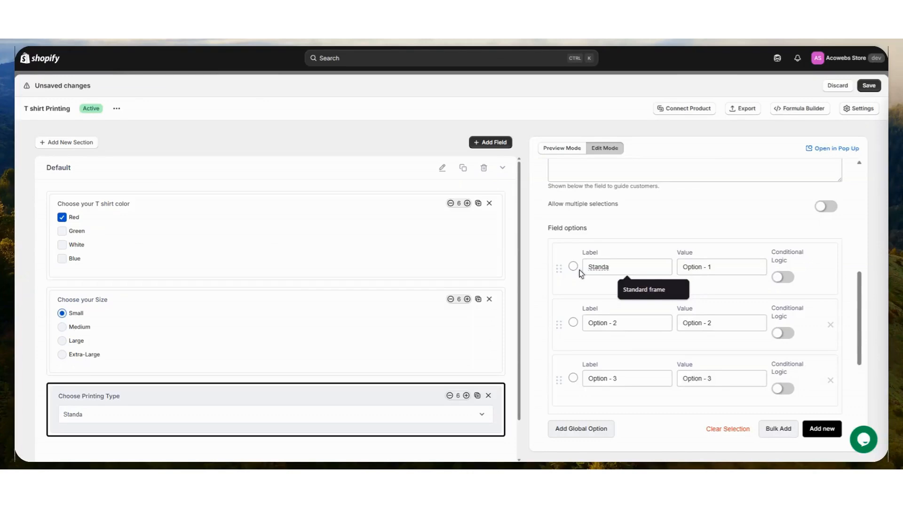
text(ard Print)
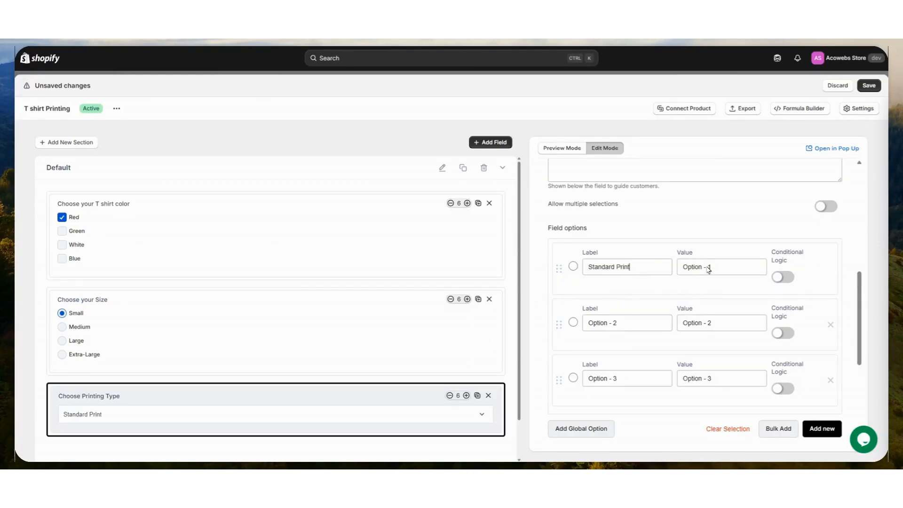
Step: Set the value of the printing type field's first option to Standard
key(Tab)
text(Stan)
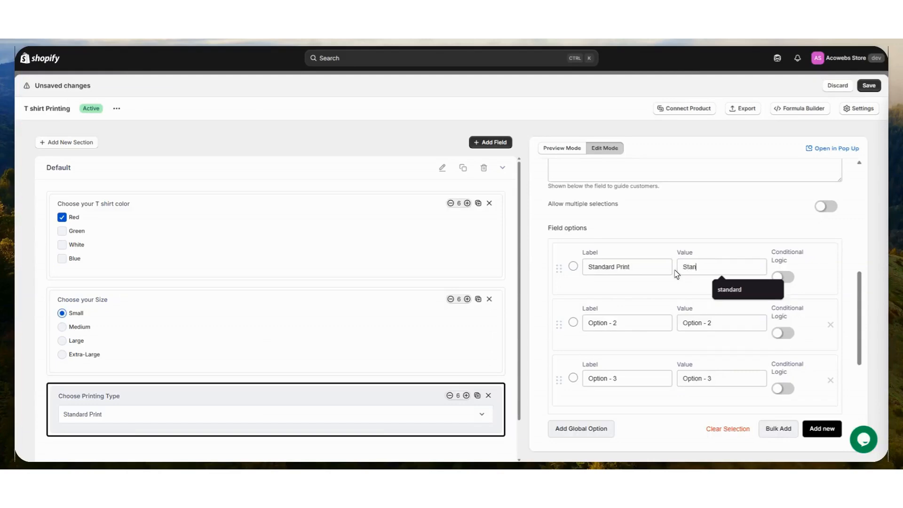
text(dard)
Step: Set the printing type field's second option to label Acrylic Printing with value Acrylic
scroll(639, 249, down, 3)
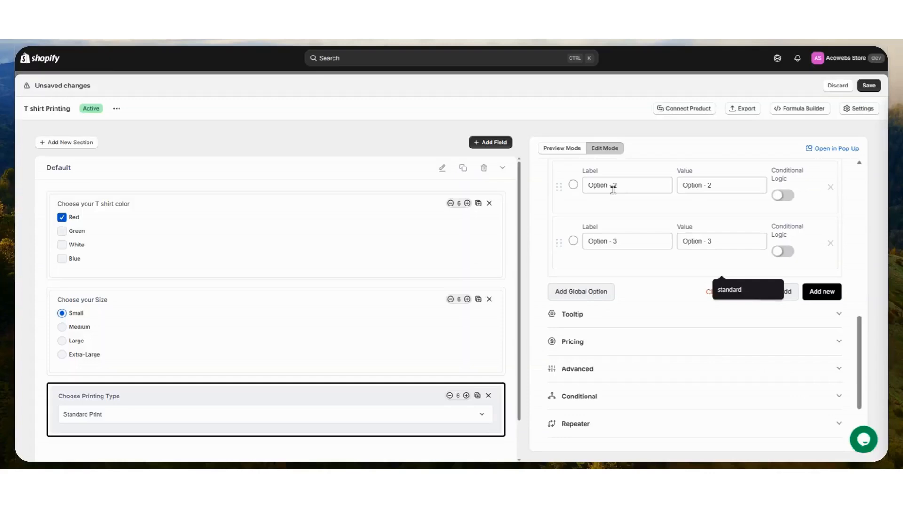
triple_click(586, 190)
text(Ac)
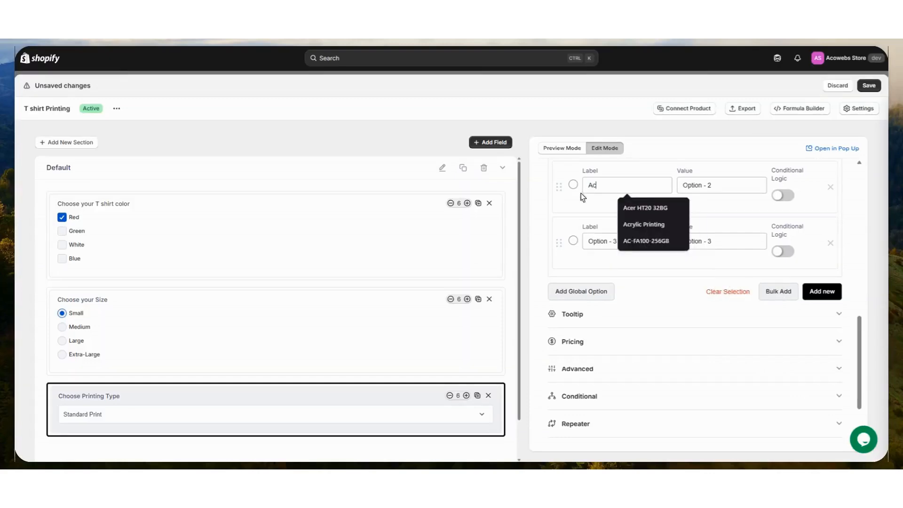
text(rylic)
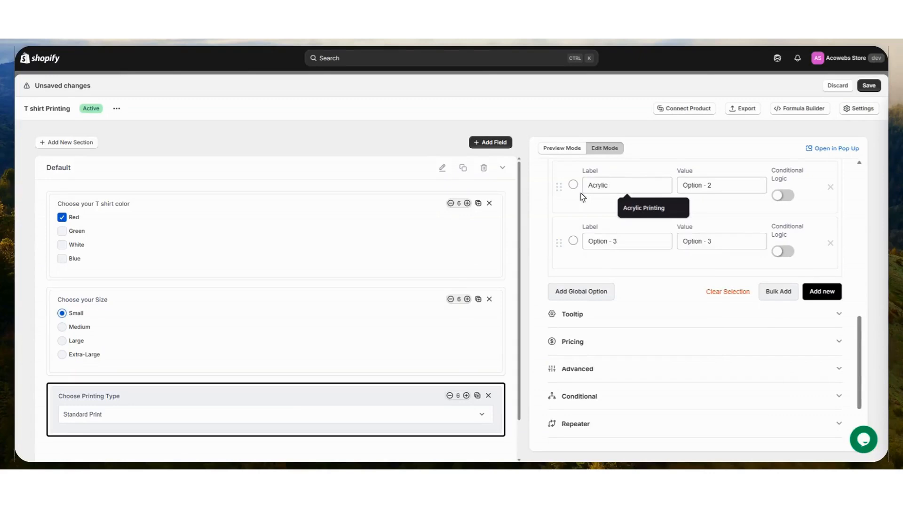
text( Printing)
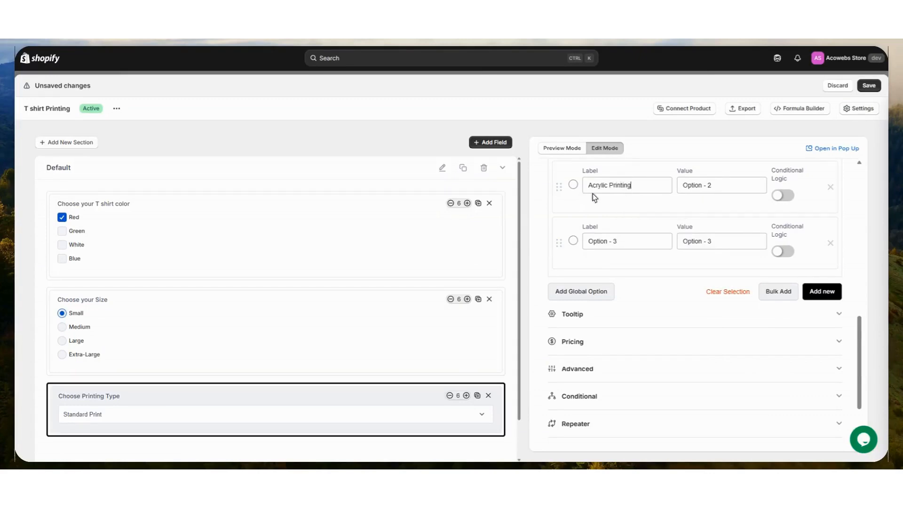
key(Tab)
text(ac)
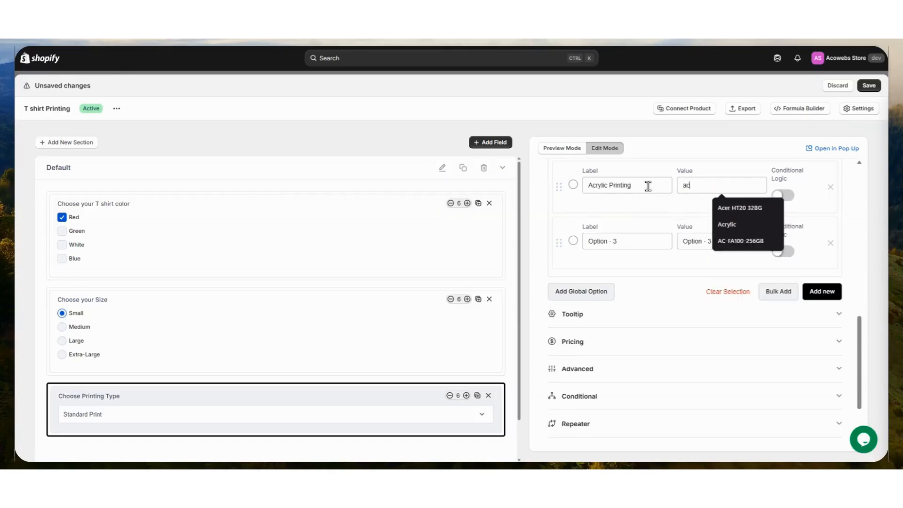
click(738, 231)
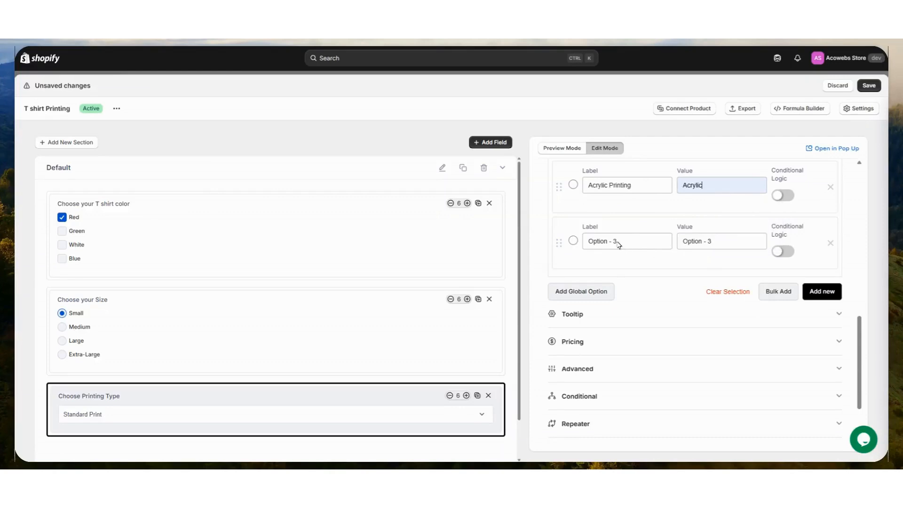
Step: Set the printing type field's third option to label Screen Printing with value screen printing
key(Tab)
text(Screen Printing)
key(Tab)
text(screen printing)
scroll(404, 258, down, 1)
Step: Add a File Upload field below the printing type field and label it "Upload your design"
click(486, 142)
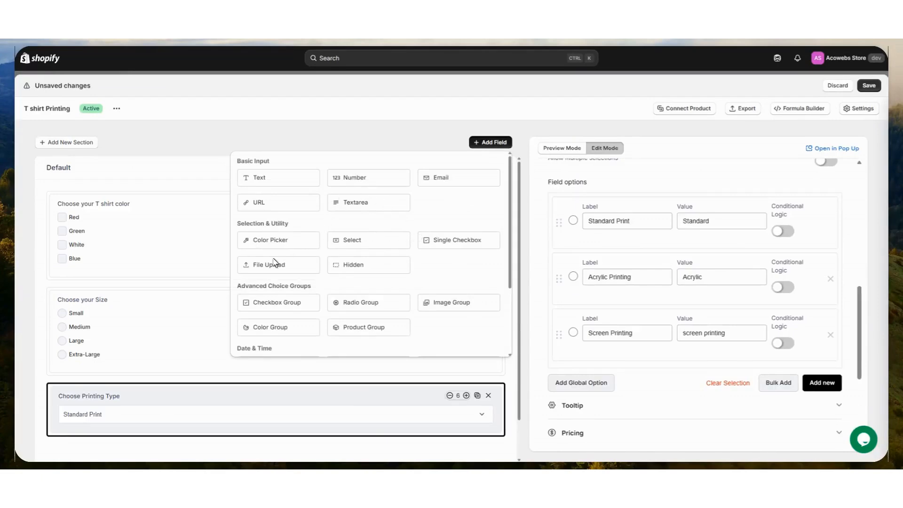
drag(263, 265, 259, 398)
click(297, 400)
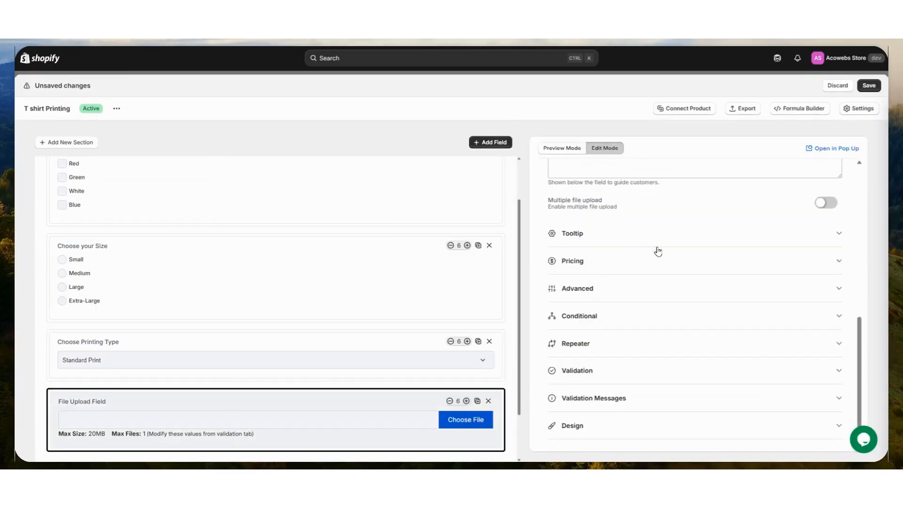
scroll(678, 253, up, 5)
scroll(677, 252, up, 1)
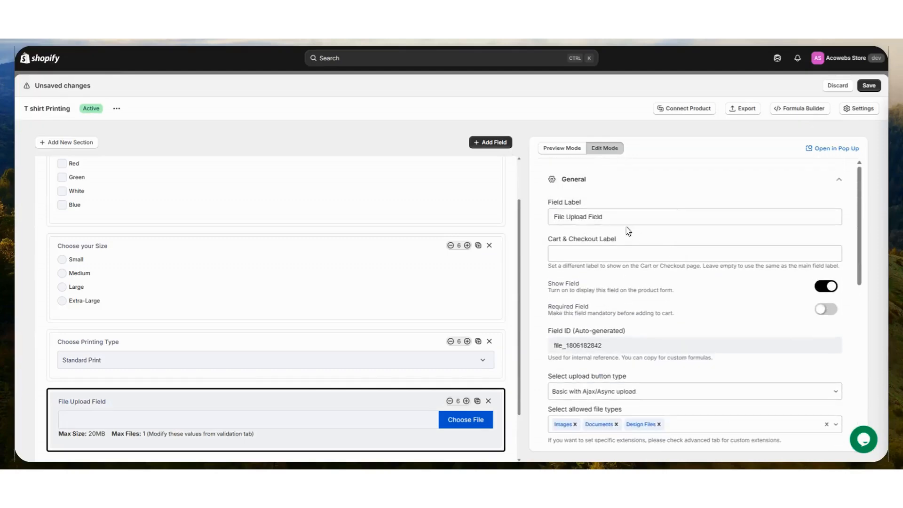
drag(607, 220, 539, 223)
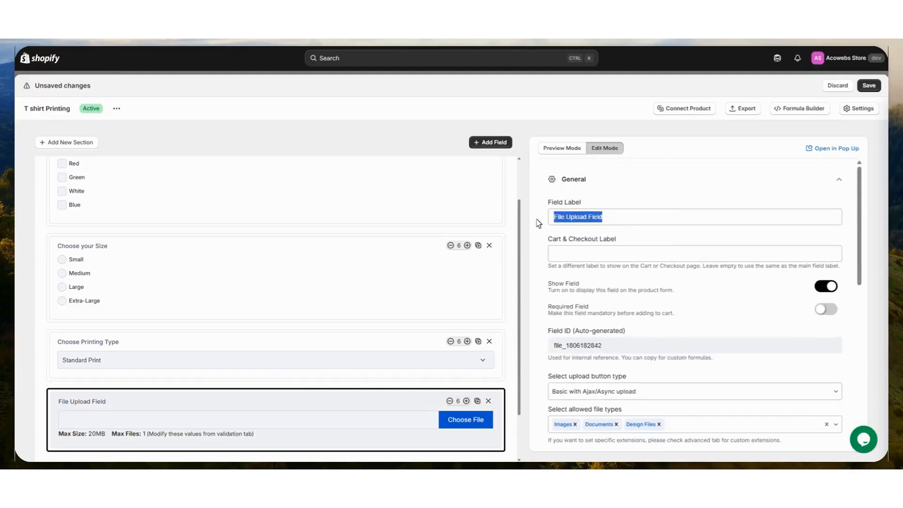
text(Upload your design)
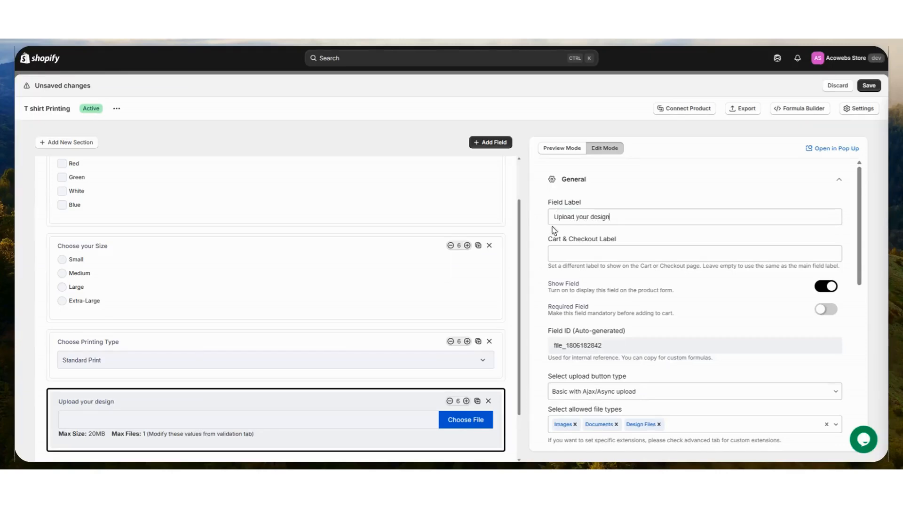
Step: Remove Documents from the allowed file types of the design upload field
scroll(550, 228, down, 8)
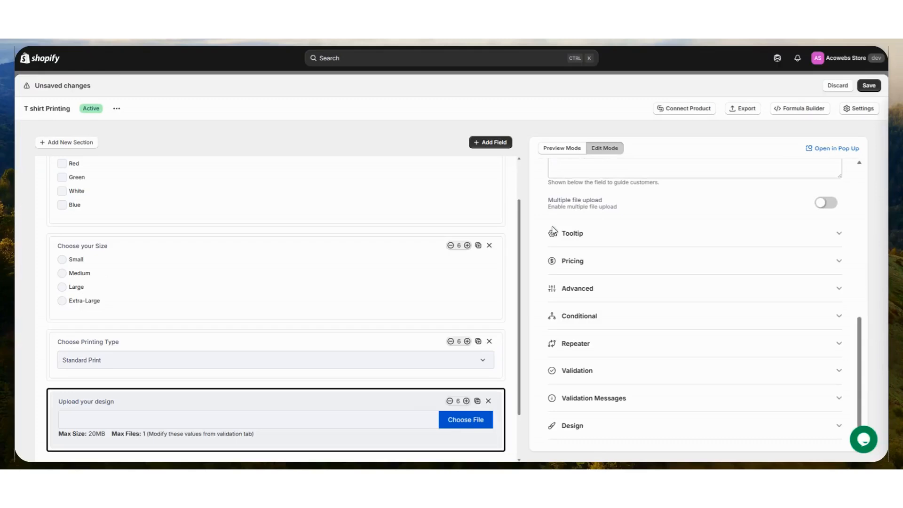
scroll(553, 230, up, 5)
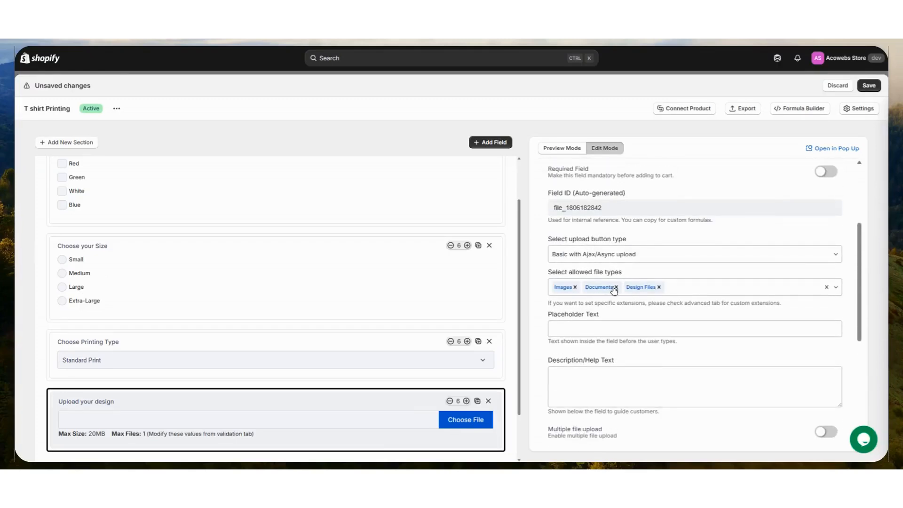
click(614, 288)
scroll(623, 289, down, 4)
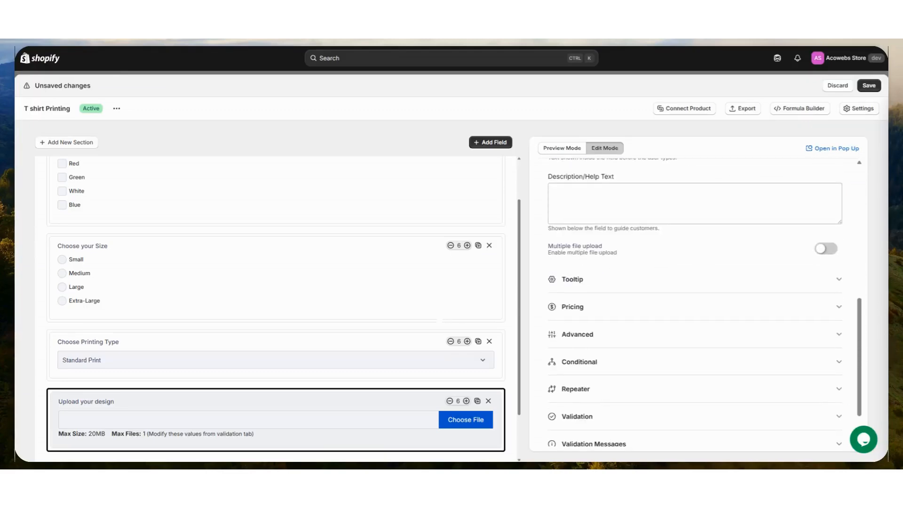
scroll(522, 311, down, 2)
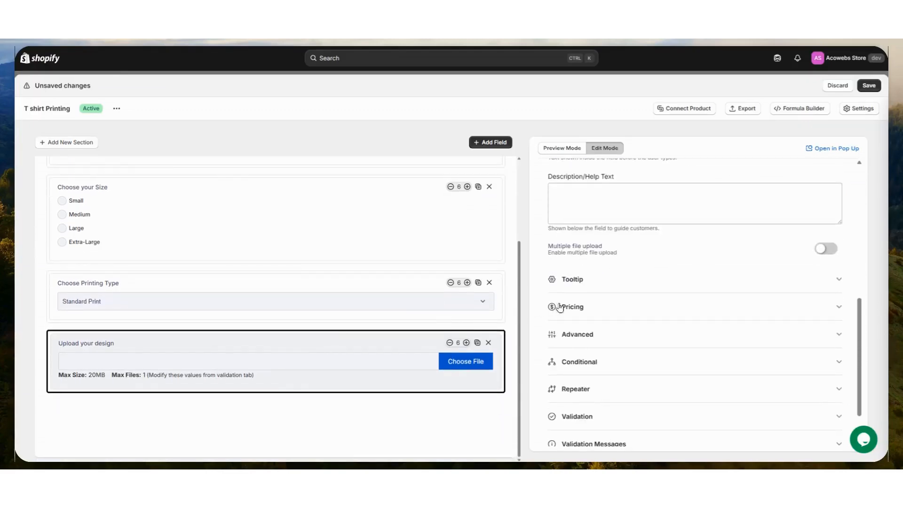
scroll(560, 307, down, 2)
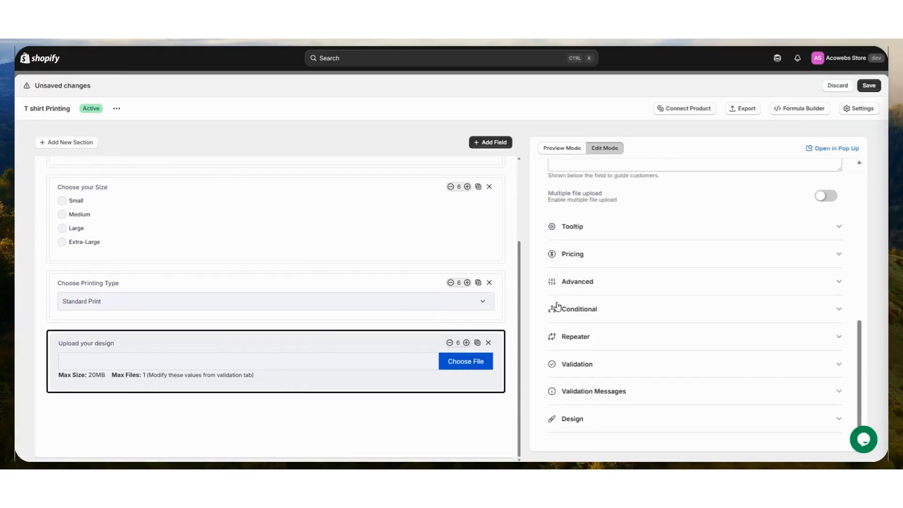
Step: Add a Single Checkbox field below the design upload field and label it "Gift Wrap?"
click(495, 142)
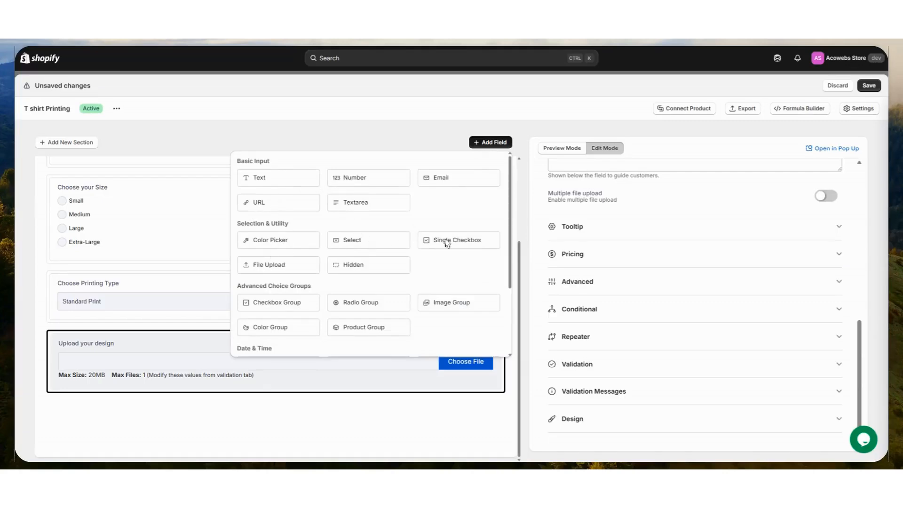
drag(457, 240, 191, 418)
scroll(657, 254, up, 10)
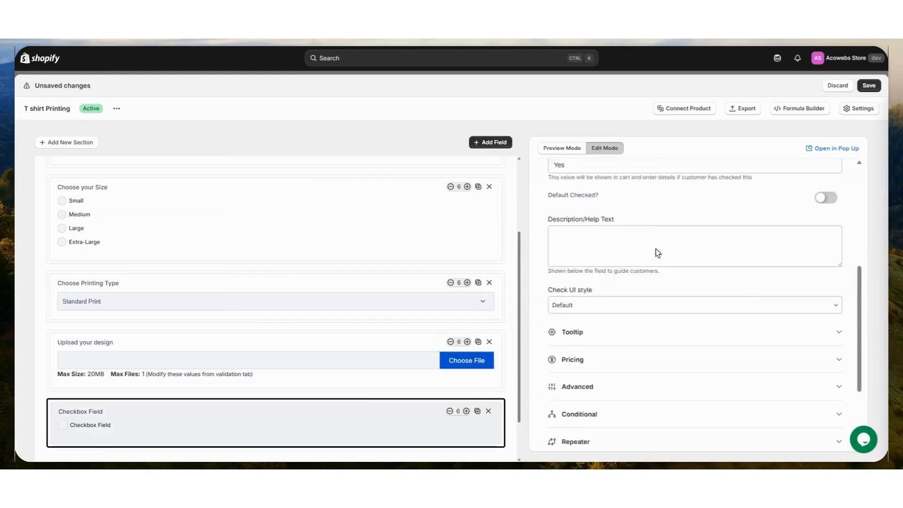
triple_click(548, 219)
text(G)
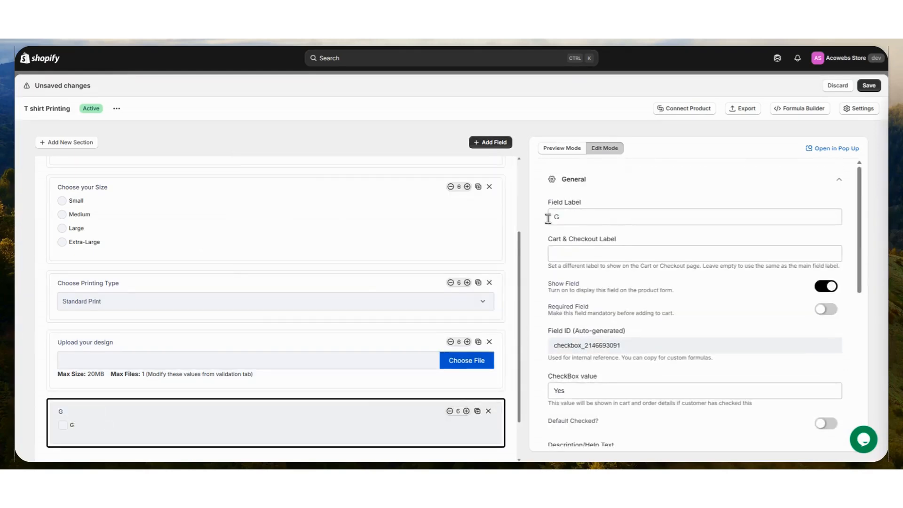
text(ift Wrap?)
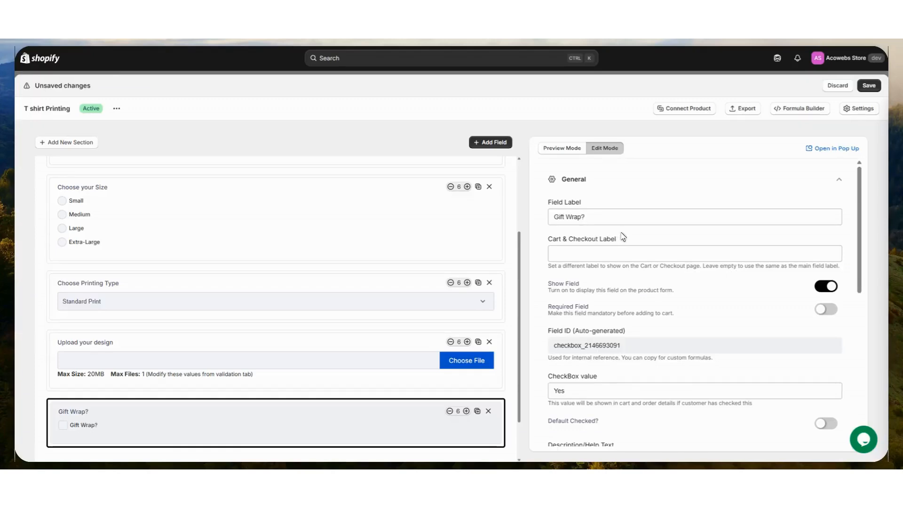
Step: Enable a Fixed price of 50 for the Gift Wrap checkbox and charge it as a once-per-order fee
scroll(623, 236, down, 6)
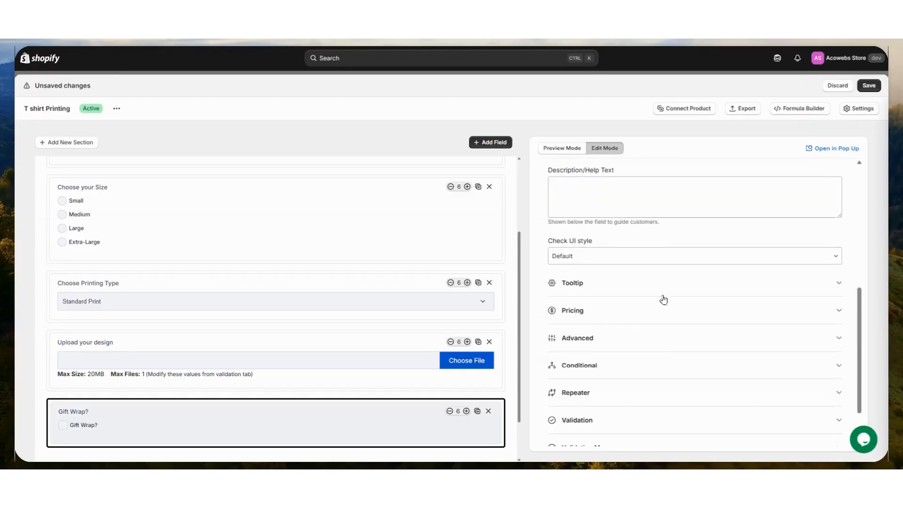
click(663, 305)
click(827, 259)
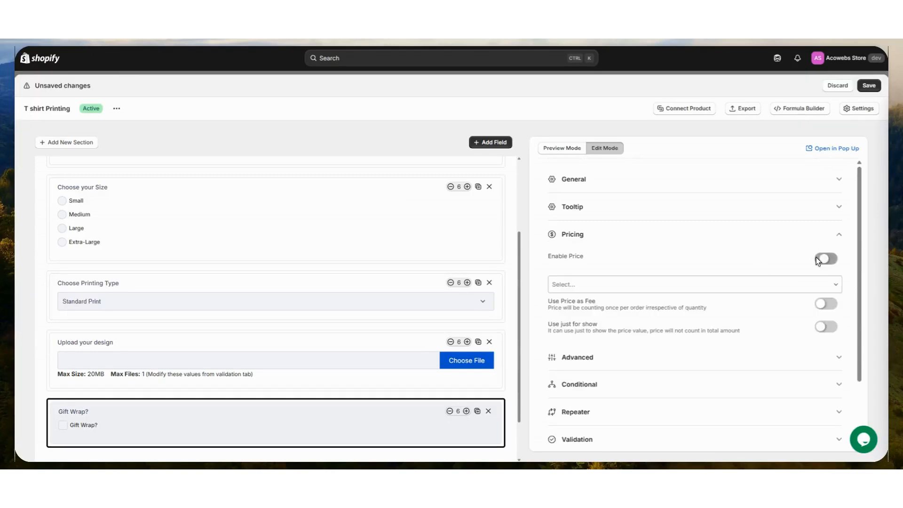
click(677, 285)
click(664, 306)
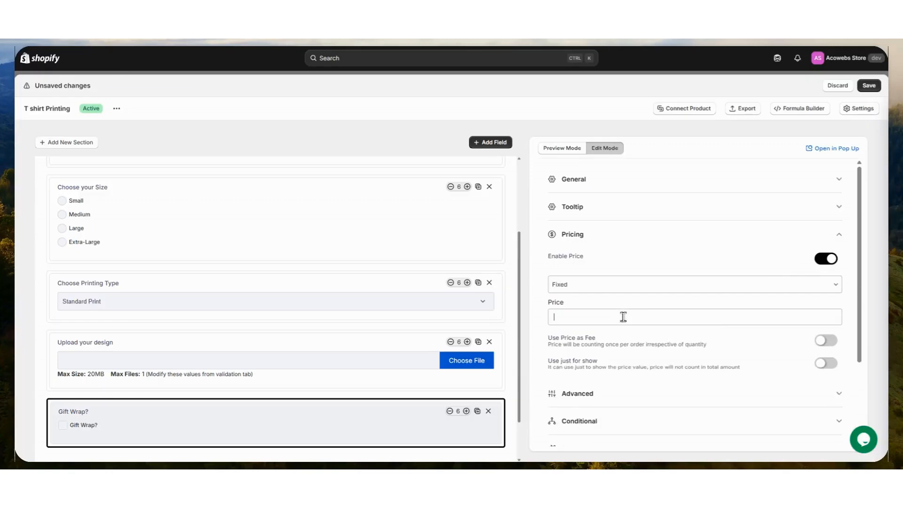
text(50)
click(823, 340)
scroll(572, 354, down, 1)
scroll(572, 354, down, 2)
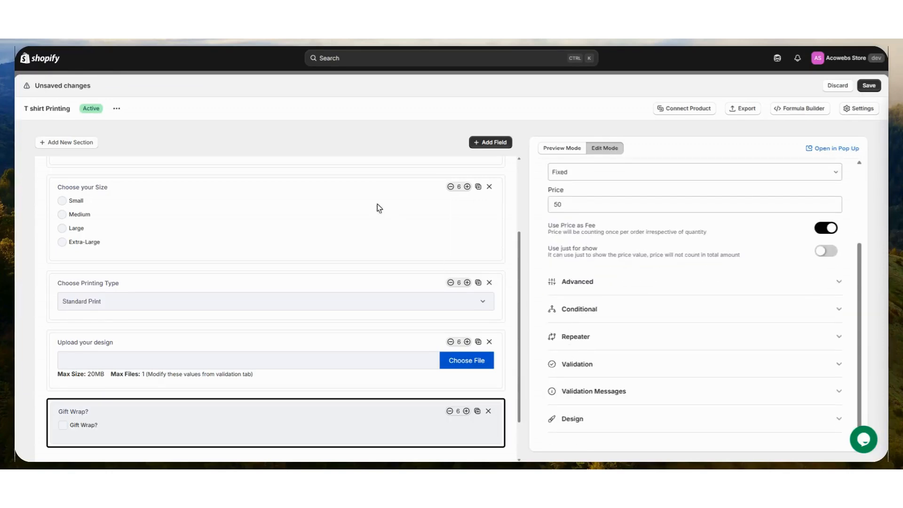
Step: Add another Single Checkbox field below Gift Wrap and label it "Same day Delivery?"
scroll(451, 164, down, 1)
click(476, 144)
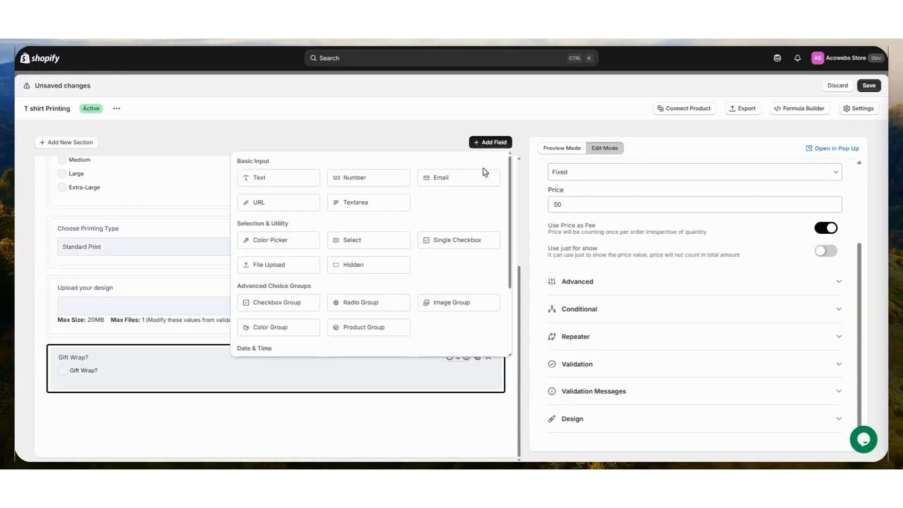
drag(458, 240, 216, 417)
click(571, 181)
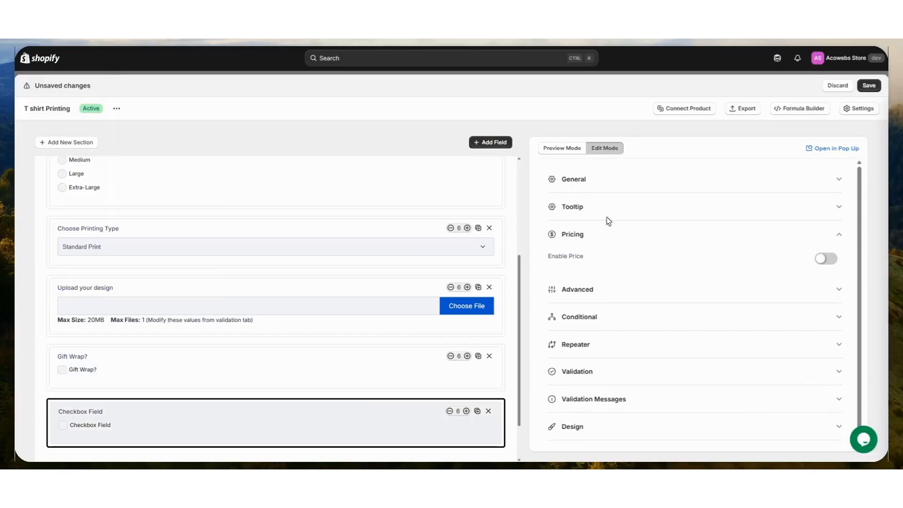
text(Same day )
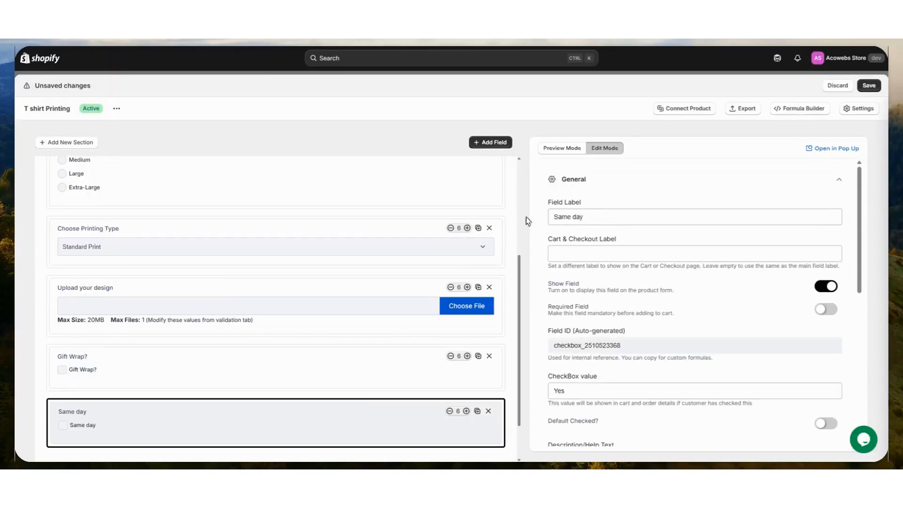
text(Delivery?)
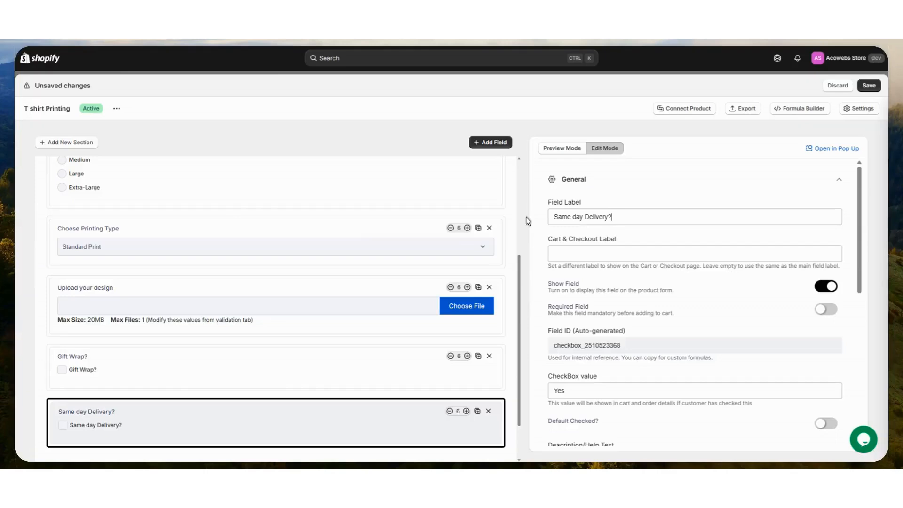
Step: Enable a Fixed price of 150 for the Same day Delivery checkbox and charge it as a once-per-order fee
scroll(553, 221, down, 8)
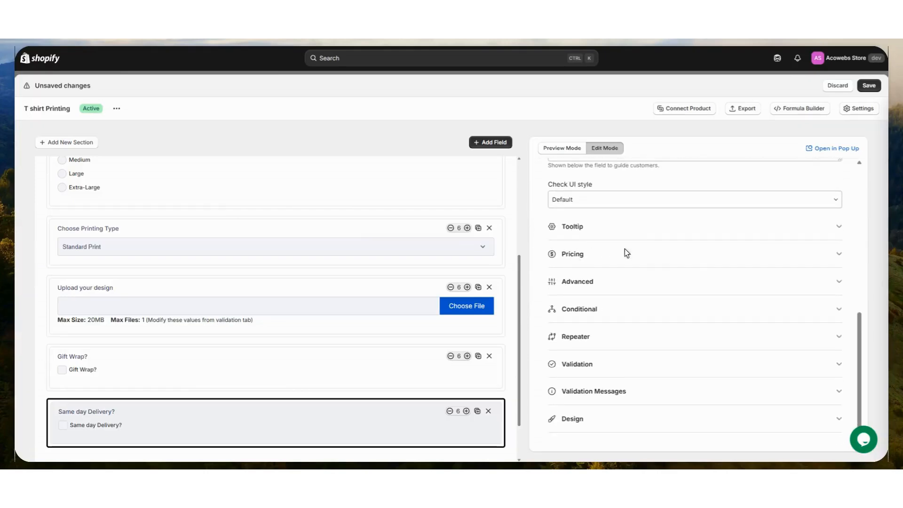
click(627, 253)
click(825, 259)
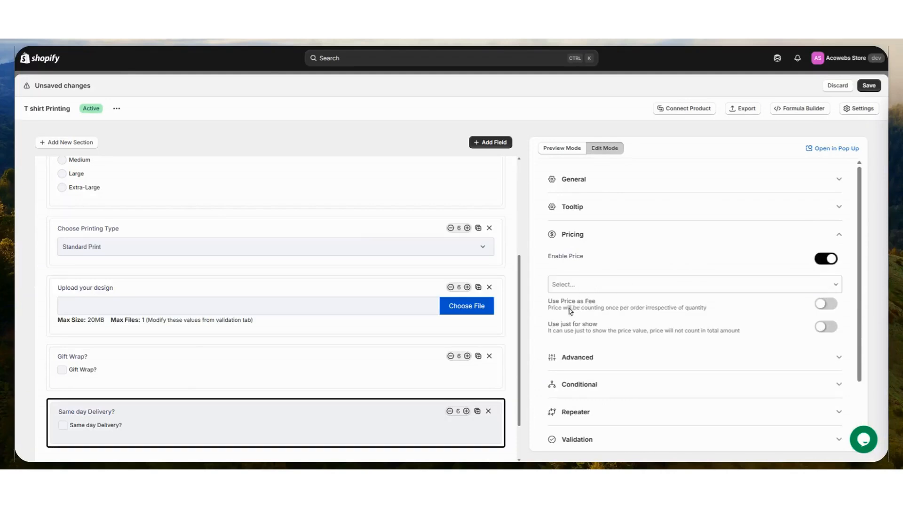
click(570, 284)
click(572, 306)
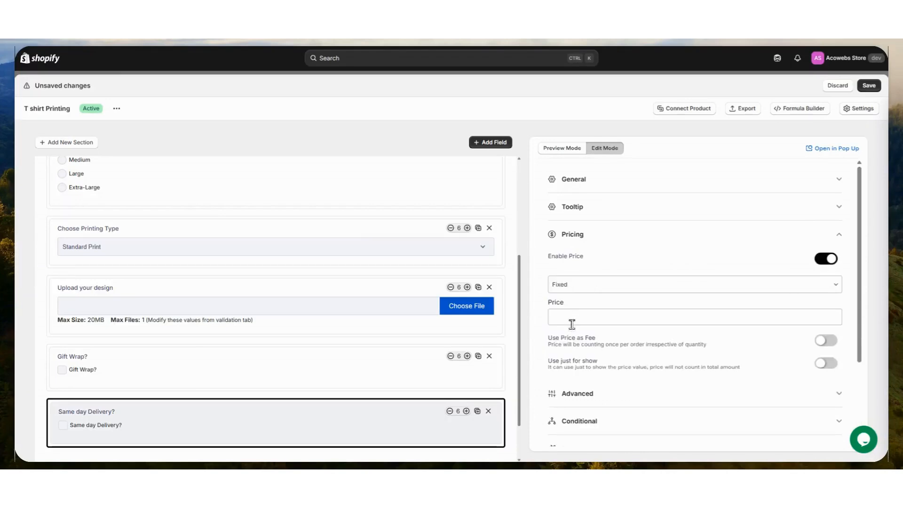
text(150)
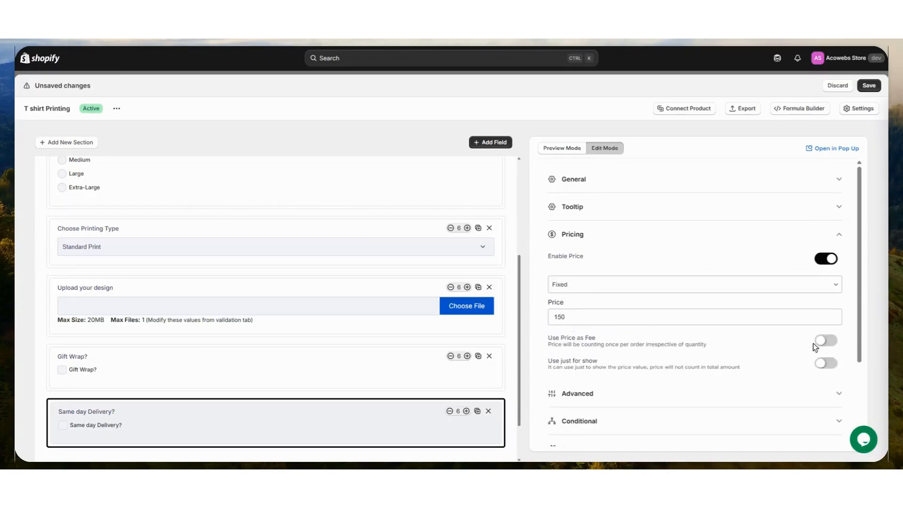
click(824, 339)
Step: Save the T shirt Printing form and open its product connection settings
click(869, 85)
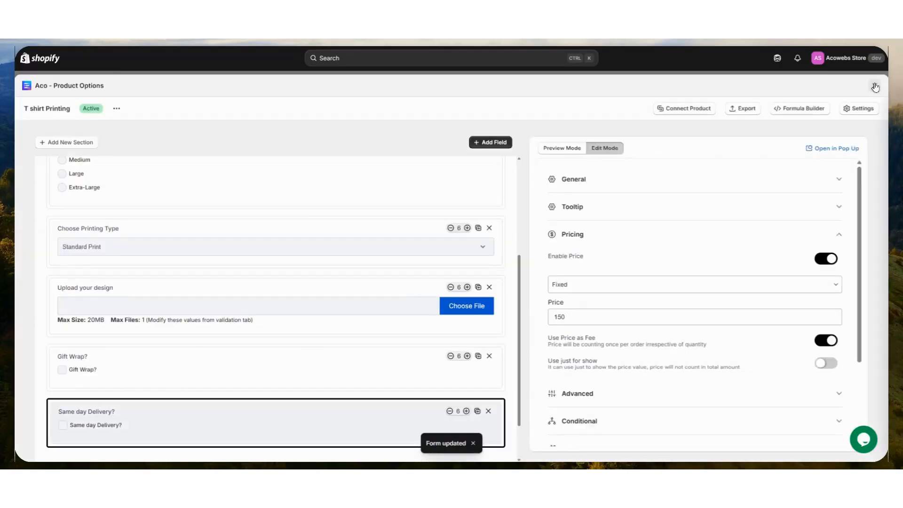
click(679, 111)
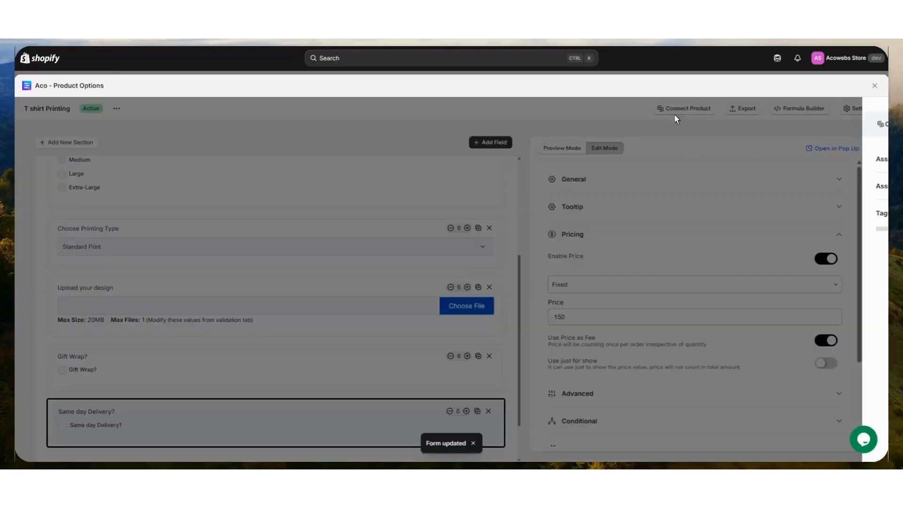
Step: Open the Short sleeve T shirt product page in the storefront and choose the colors Red and White and size Medium
click(634, 185)
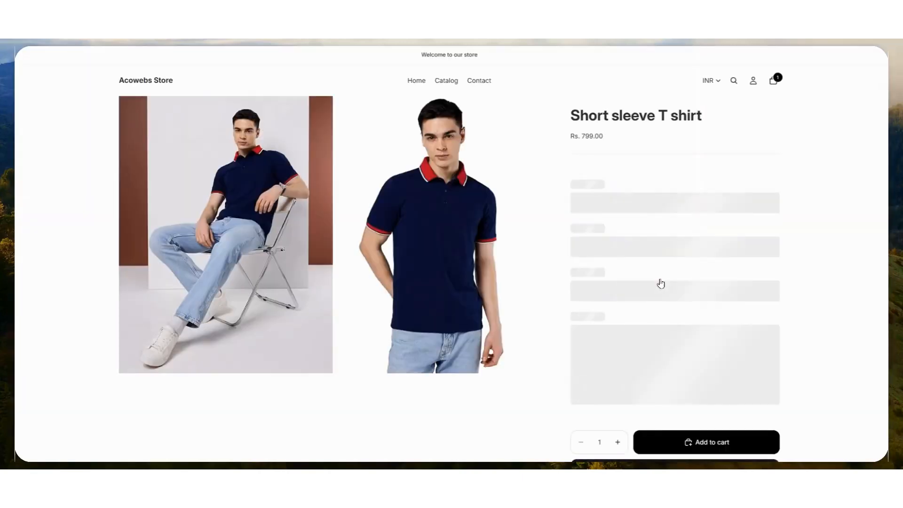
scroll(587, 240, down, 2)
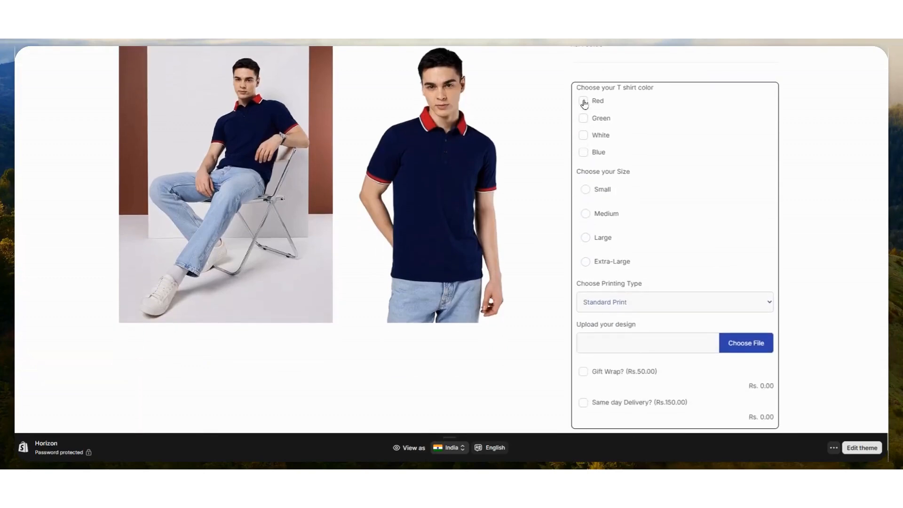
click(584, 101)
click(583, 135)
click(586, 215)
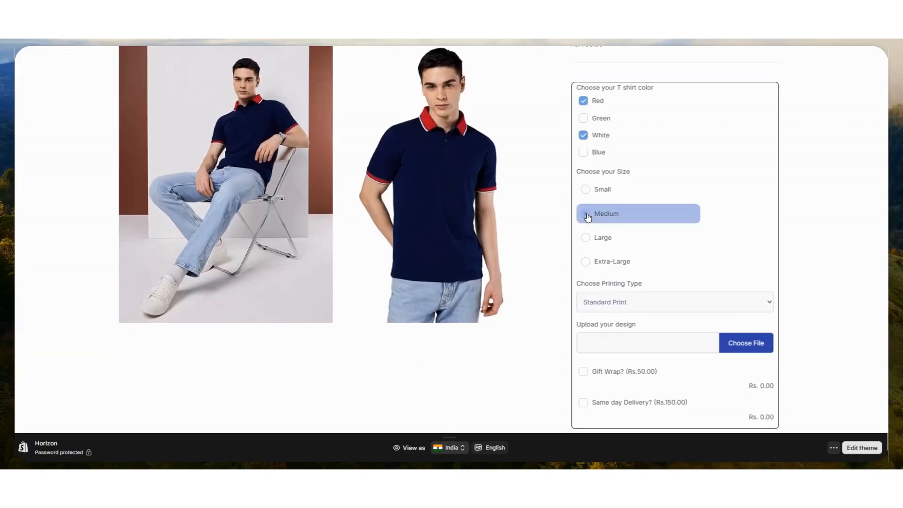
Step: Choose Screen Printing as the printing type and upload Firefly-9.webp as the design
scroll(639, 205, down, 2)
click(635, 210)
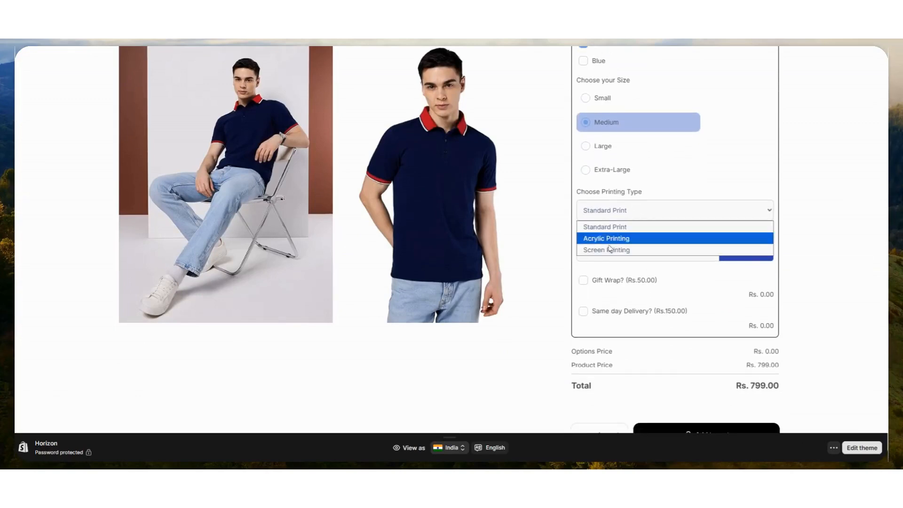
click(609, 248)
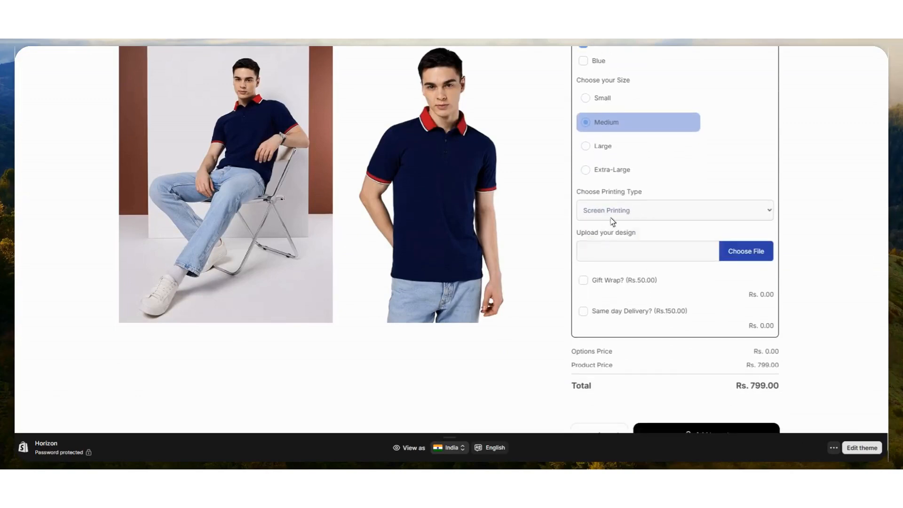
click(611, 250)
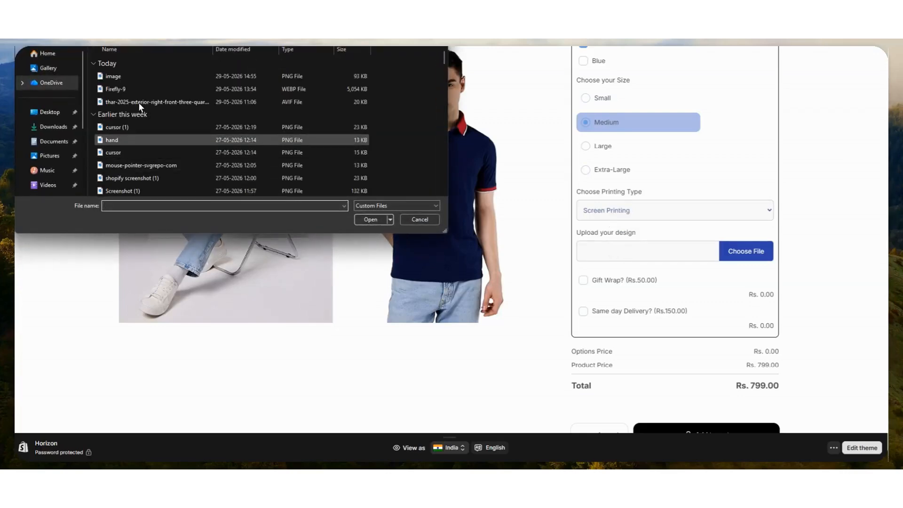
double_click(131, 89)
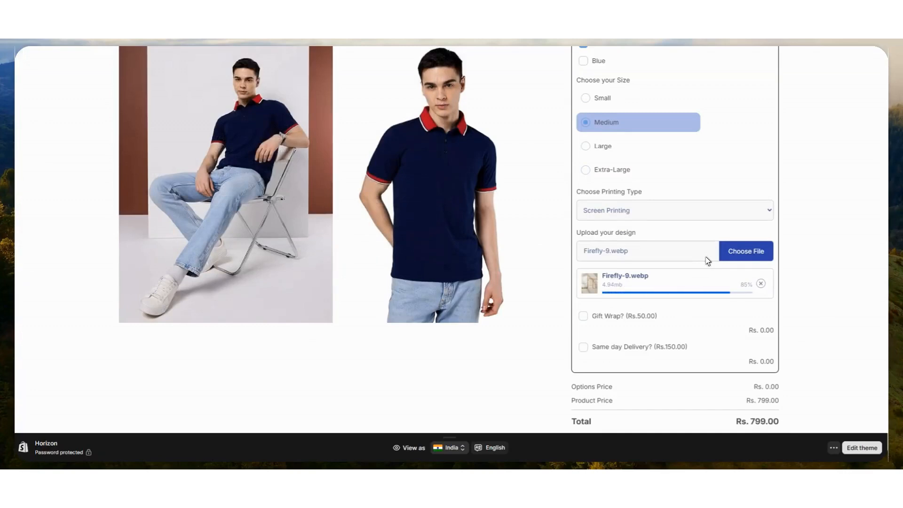
Step: Select the Gift Wrap and Same day Delivery add-ons and add the T shirt to the cart
scroll(708, 261, down, 2)
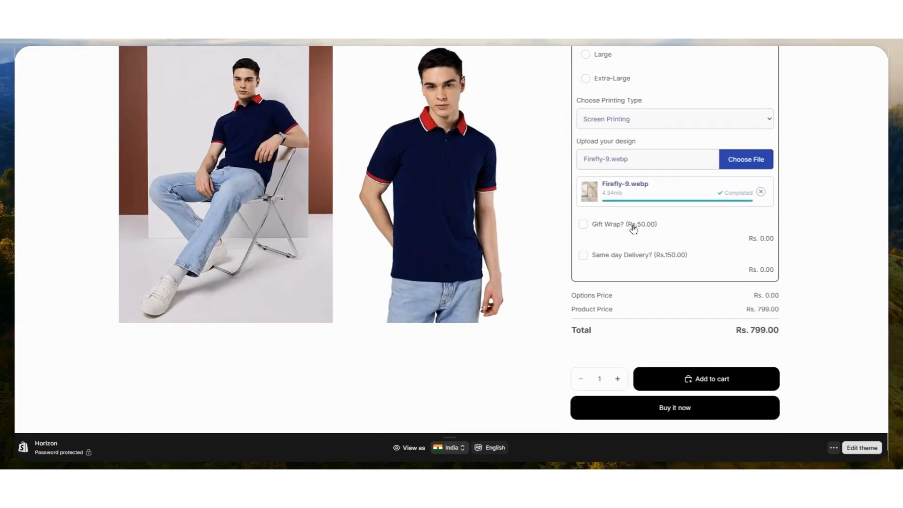
click(582, 227)
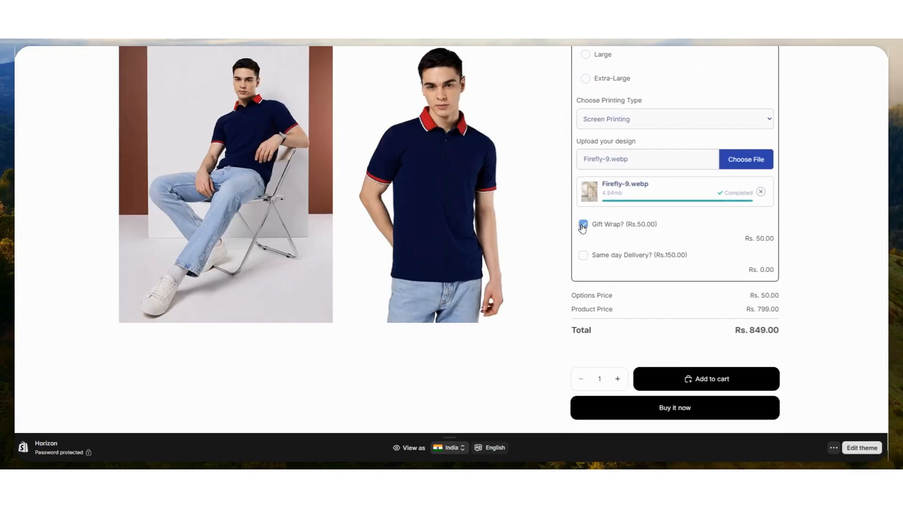
click(584, 256)
click(728, 381)
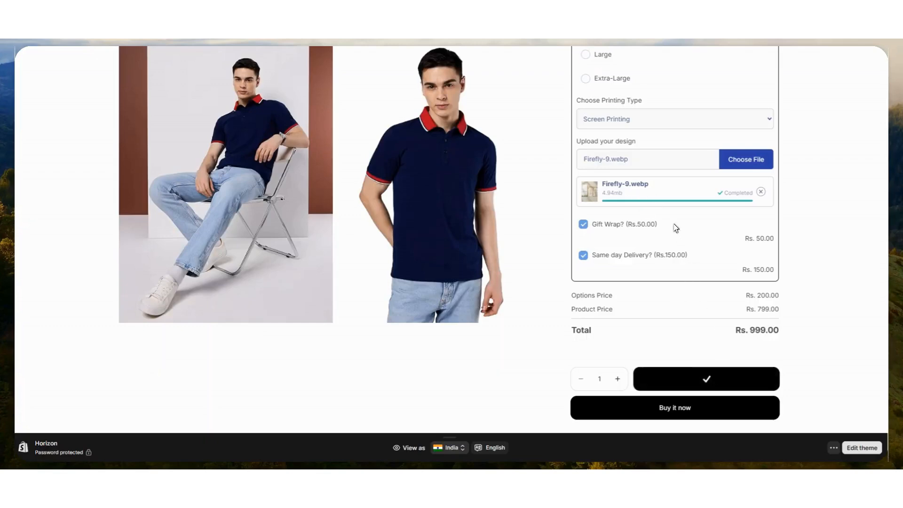
Step: Open the cart and remove the Bulk Order of Car spare parts item
scroll(735, 136, up, 5)
click(772, 81)
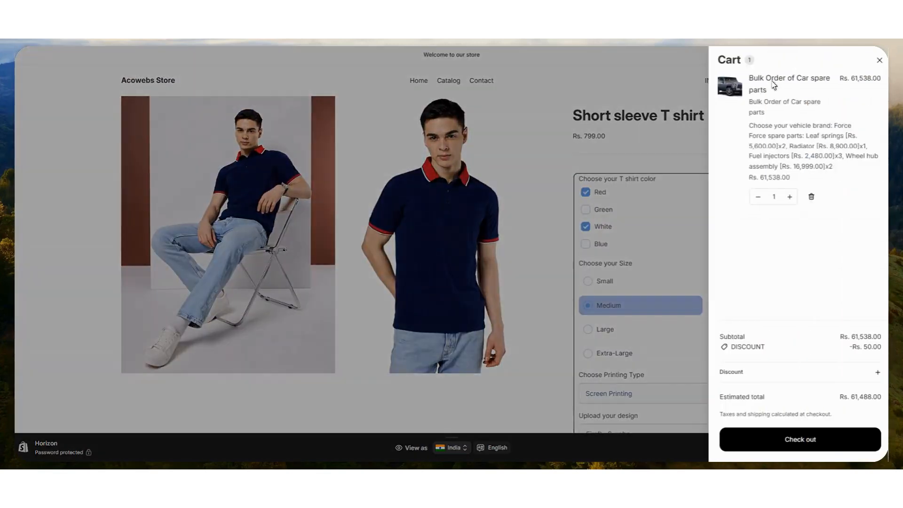
scroll(799, 236, down, 2)
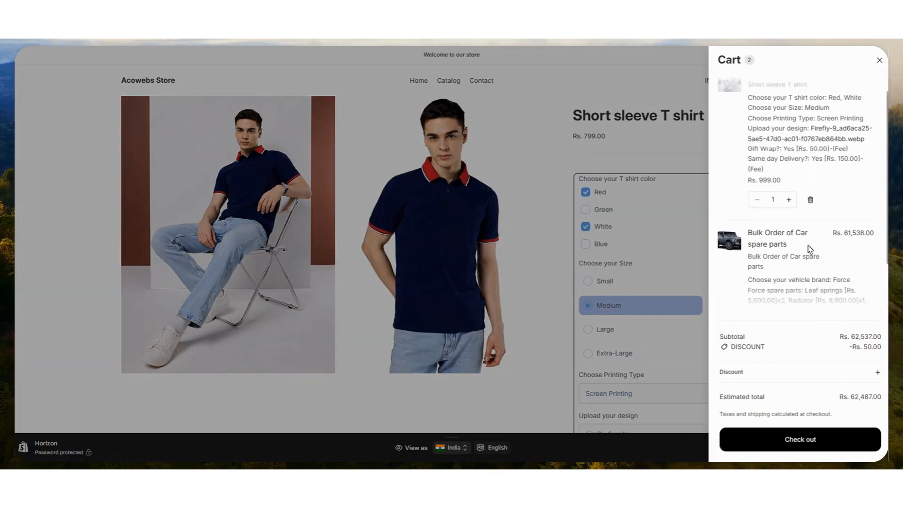
click(808, 299)
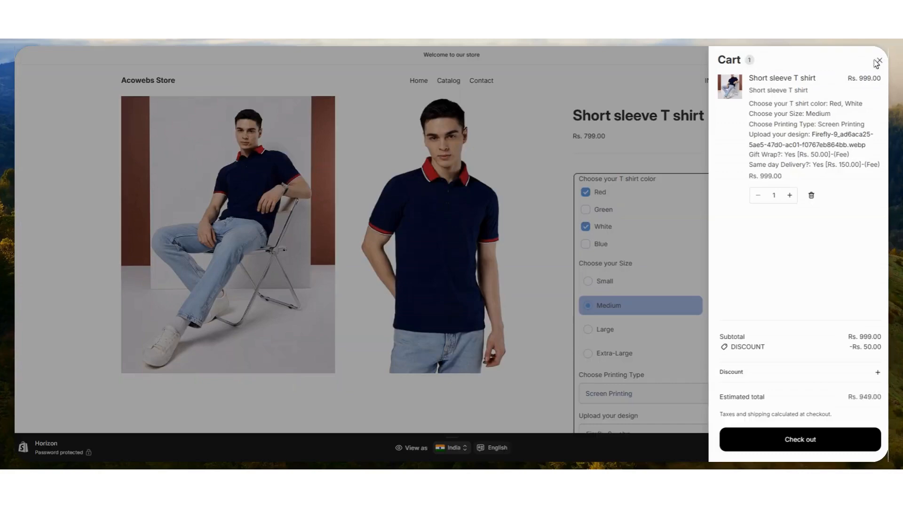
Step: Reopen the cart, proceed to checkout and review the T shirt's selected options in the order summary
click(879, 60)
click(773, 80)
click(799, 449)
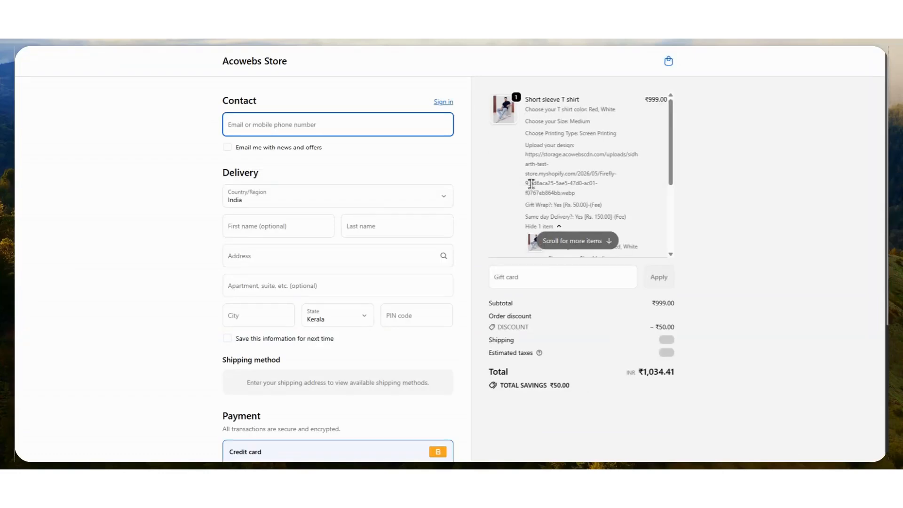
scroll(531, 183, down, 3)
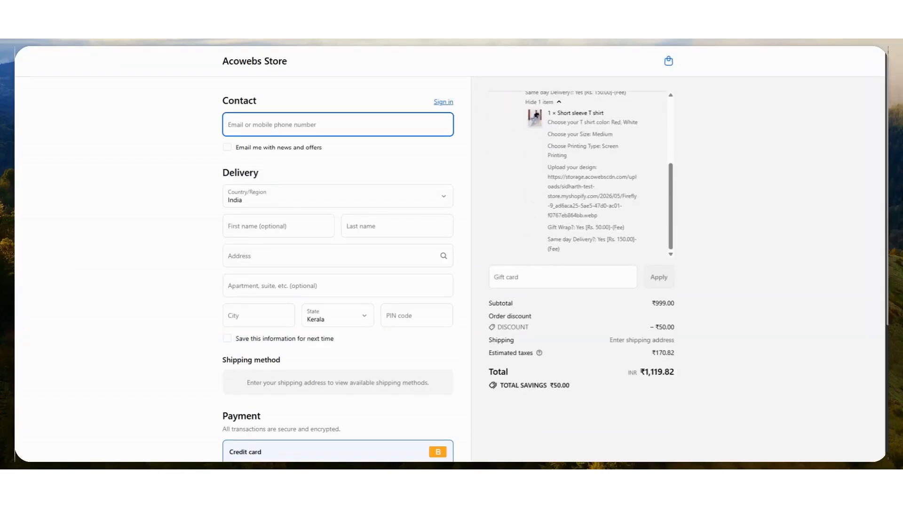